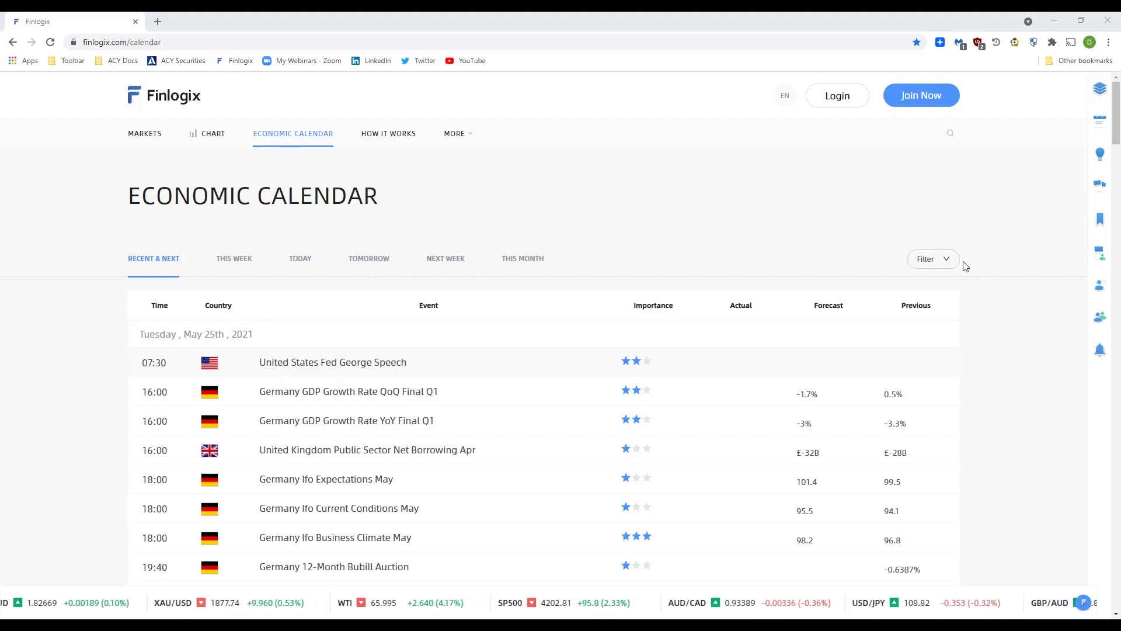
# Filter the economic calendar to show only events of high importance
pyautogui.click(947, 261)
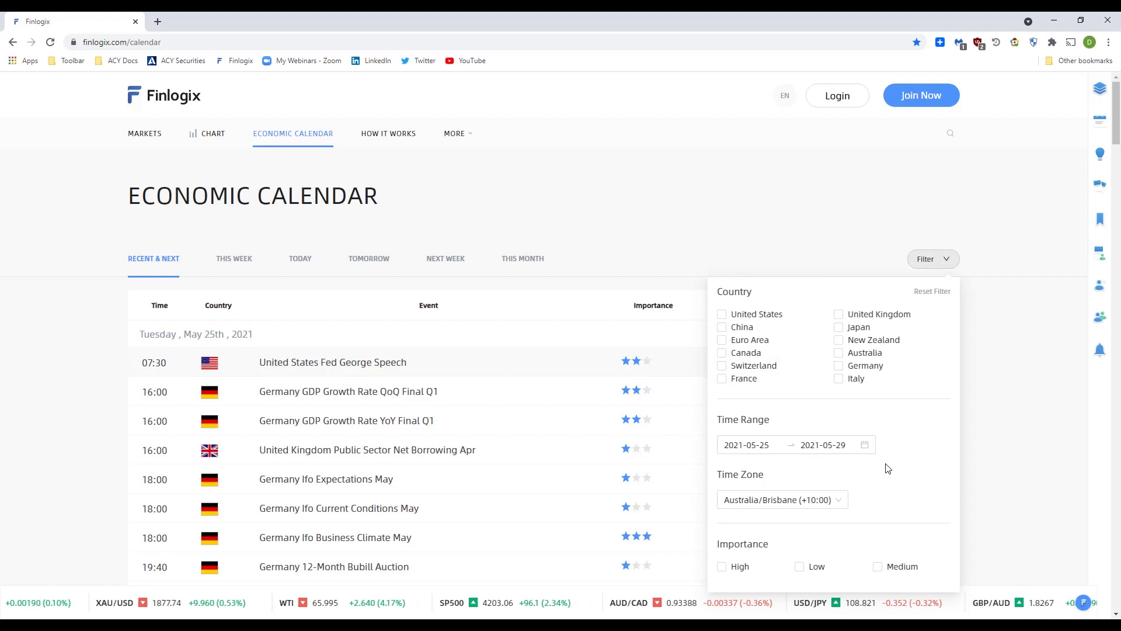
pyautogui.click(723, 567)
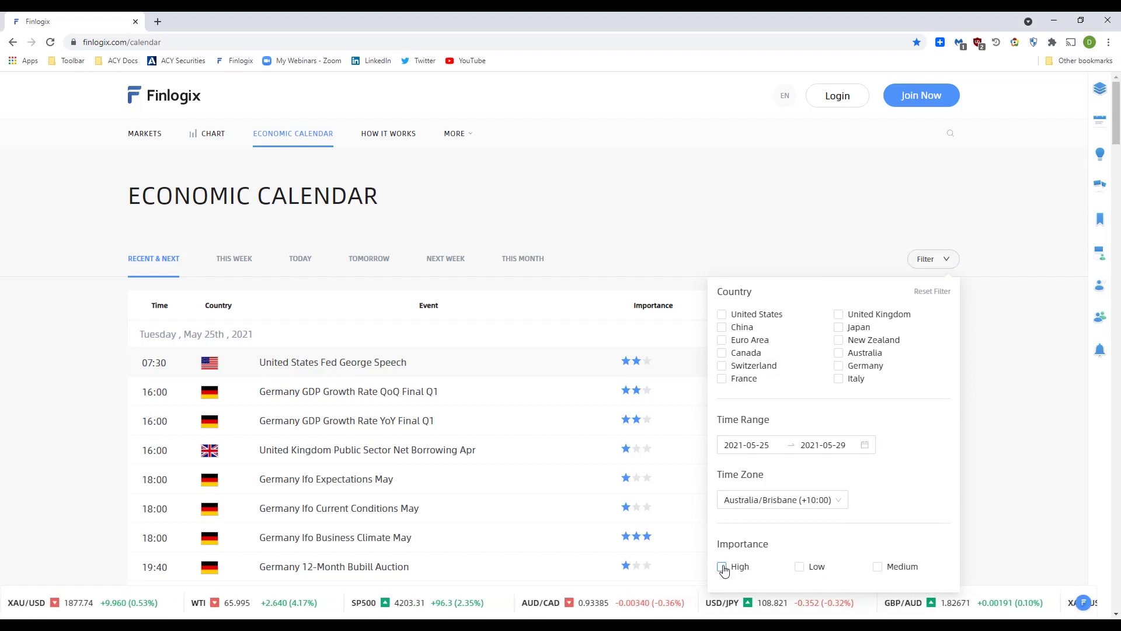
pyautogui.click(1000, 472)
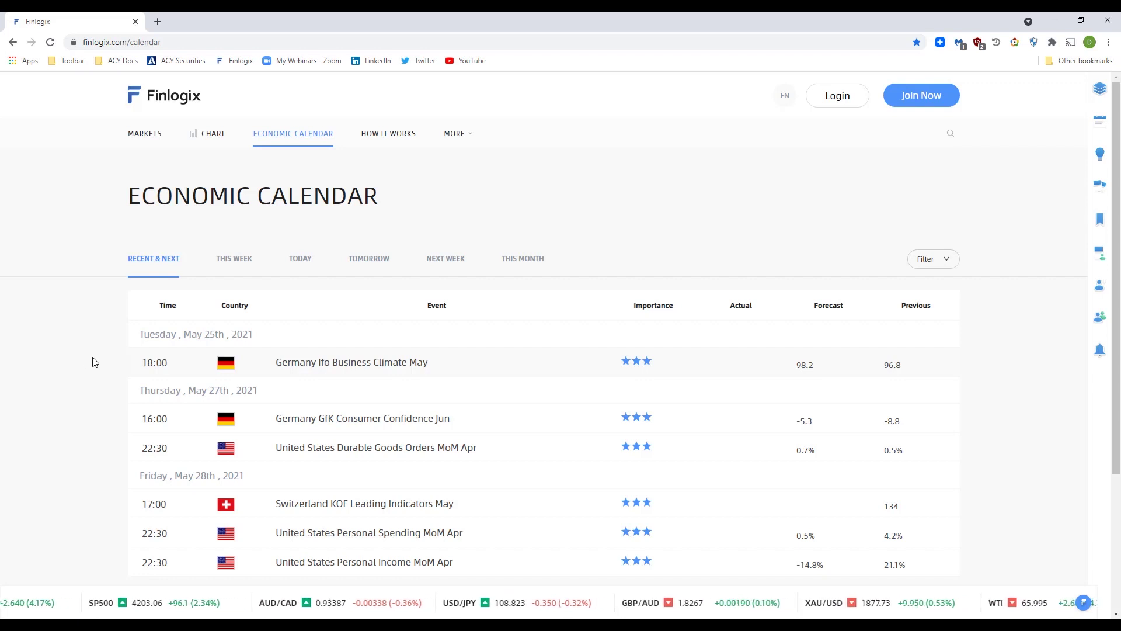
pyautogui.scroll(-1, 92, 360)
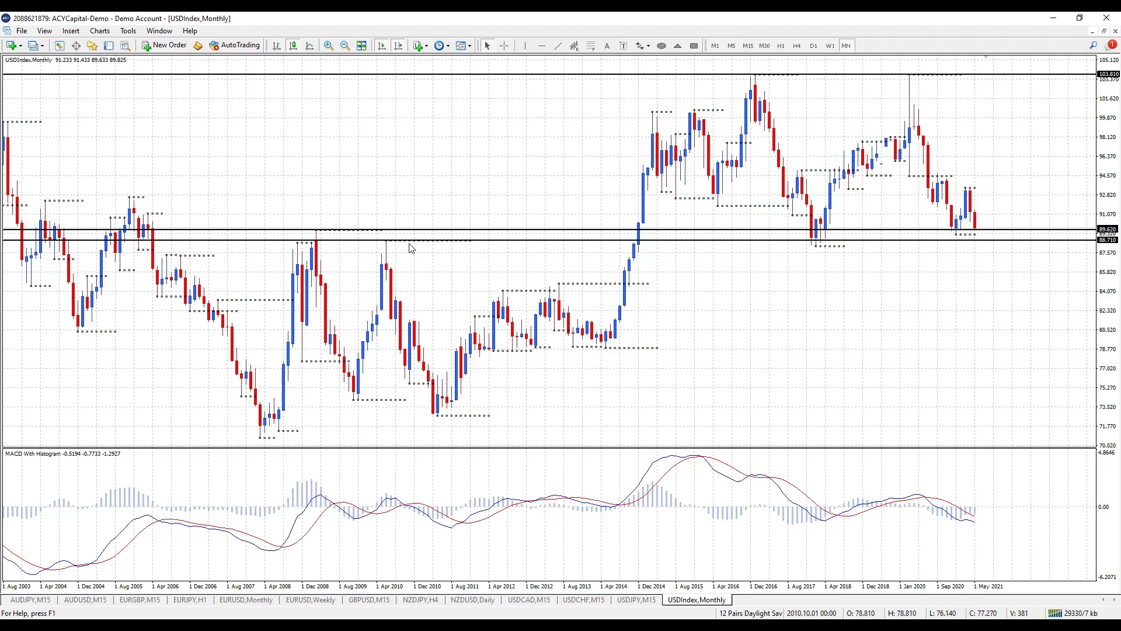
# In MetaTrader, examine the USD Index around the 89.620 support line on the monthly, weekly and daily timeframes
pyautogui.moveTo(413, 246)
pyautogui.moveTo(384, 233)
pyautogui.moveTo(979, 234)
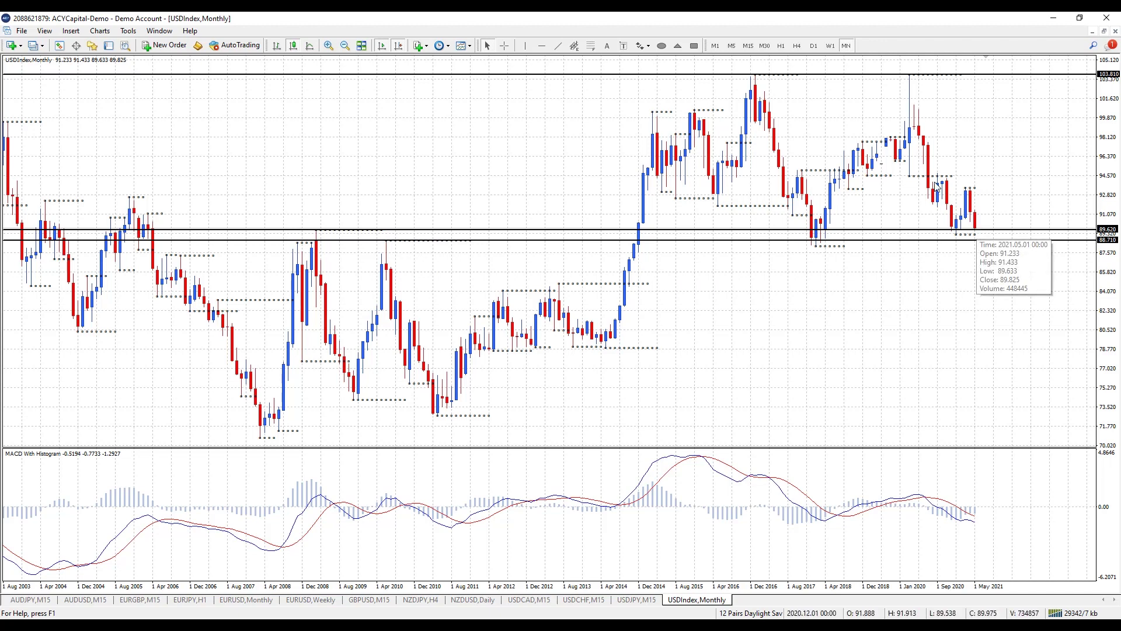
pyautogui.click(833, 46)
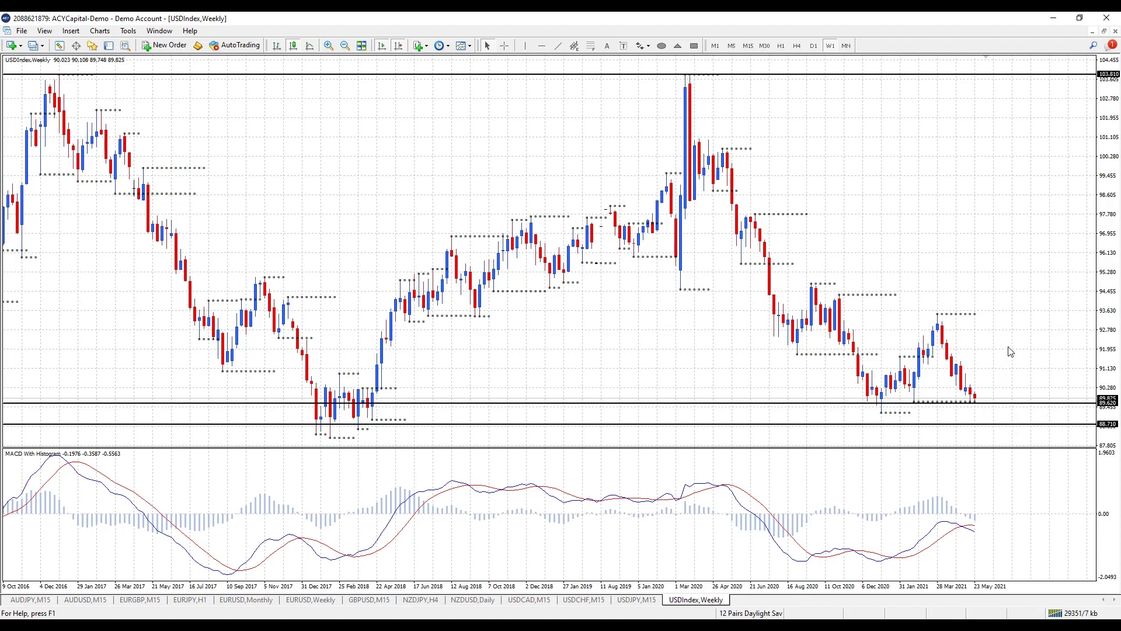
pyautogui.click(818, 48)
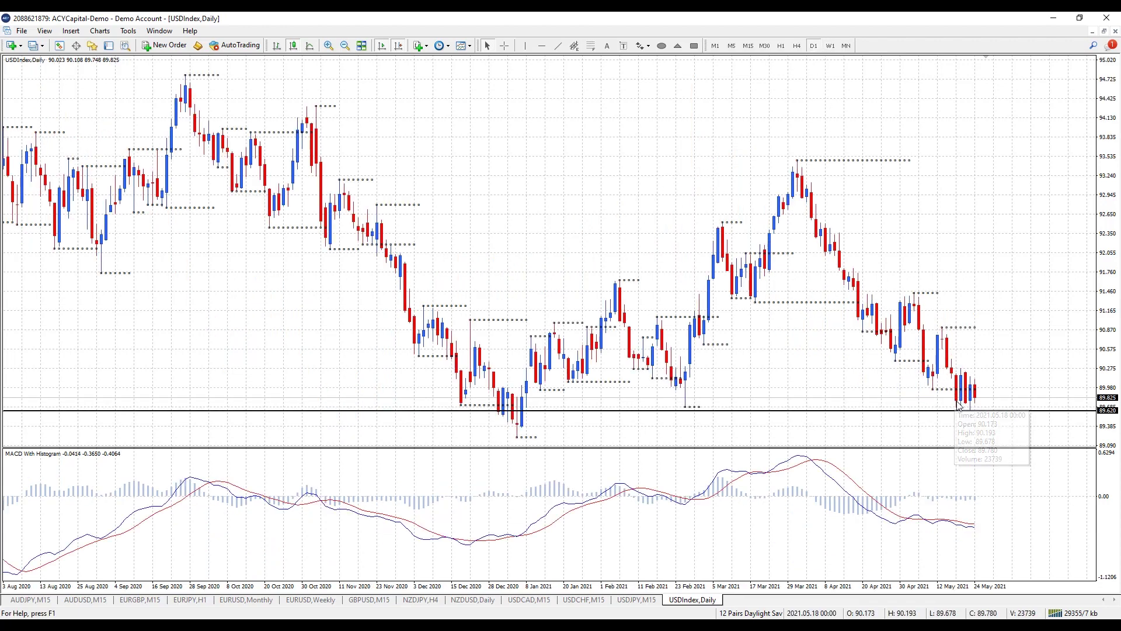
pyautogui.moveTo(974, 403)
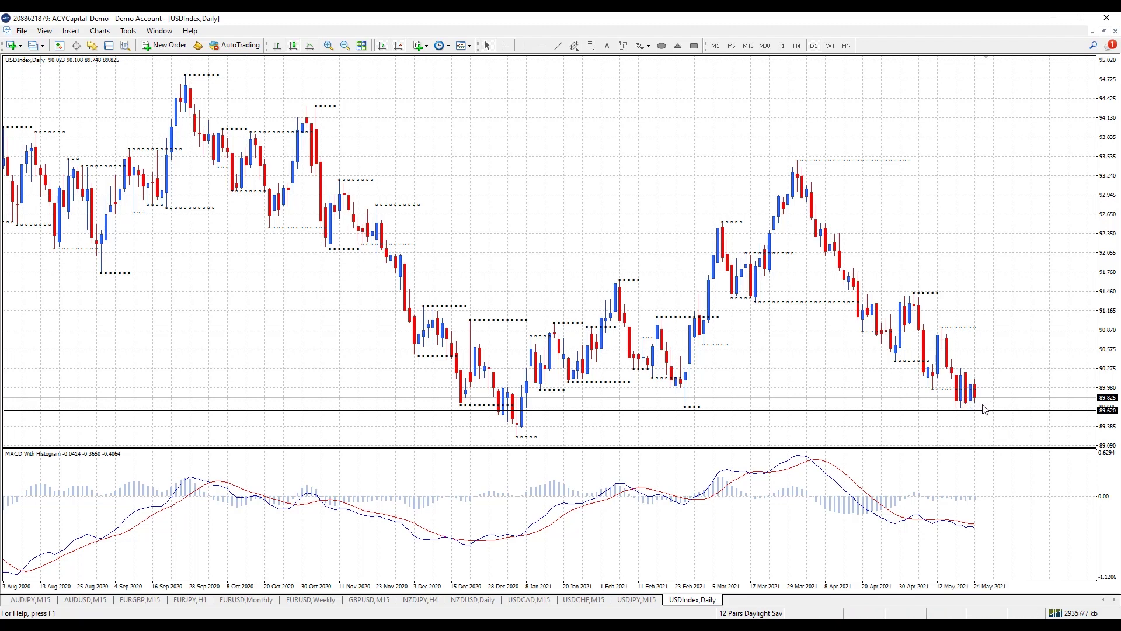
# Switch the USD Index chart to H4 and draw two rising trendlines connecting the successive May lows of the MACD
pyautogui.click(797, 45)
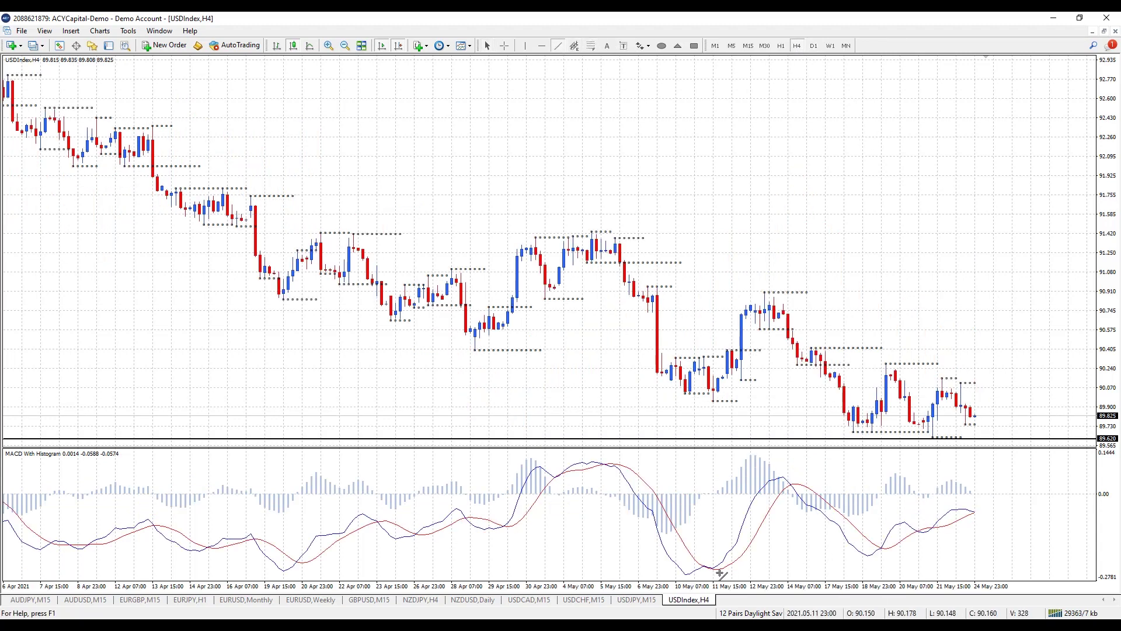
pyautogui.moveTo(699, 575); pyautogui.dragTo(869, 559)
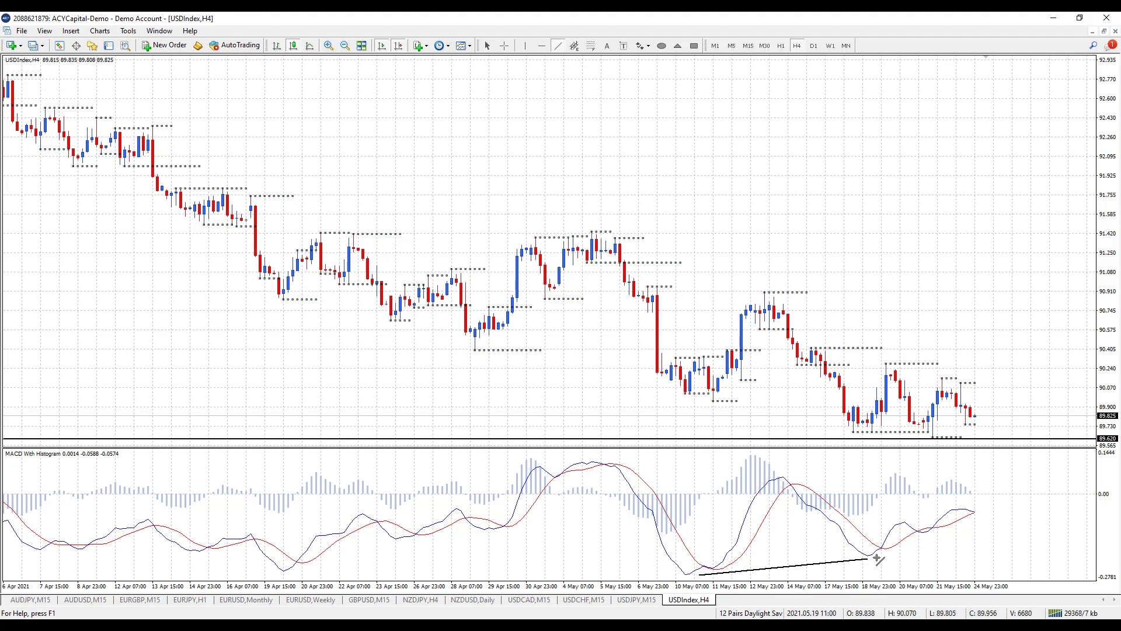
pyautogui.moveTo(878, 560); pyautogui.dragTo(933, 538)
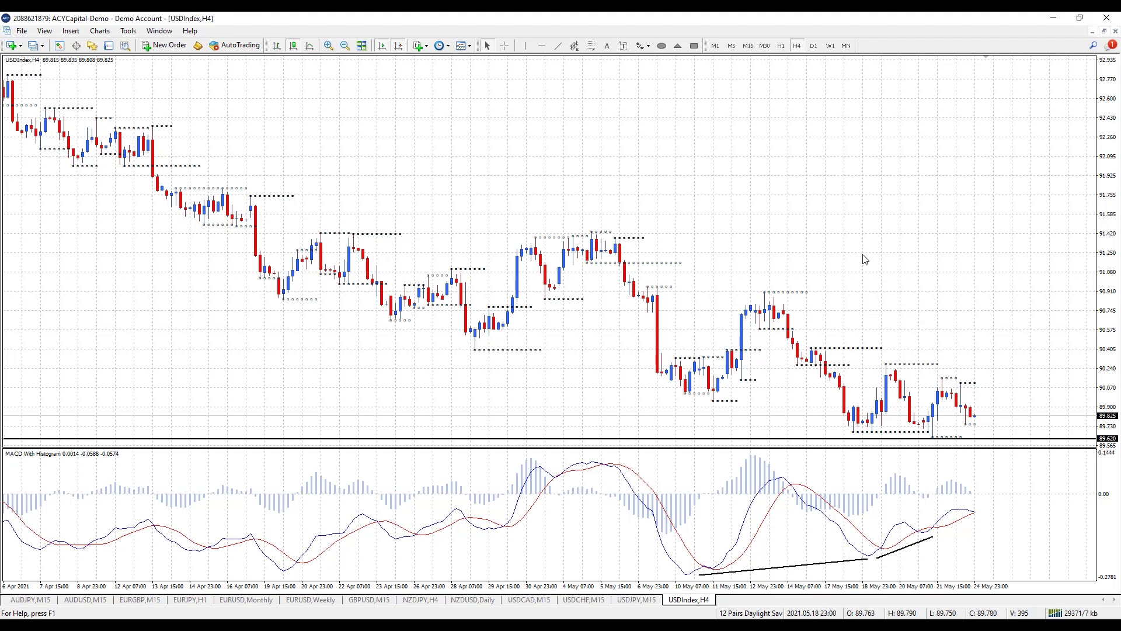
# Bring up the monthly EURUSD chart and examine price around the 1.23290 horizontal line and the recent MACD crossover
pyautogui.click(257, 600)
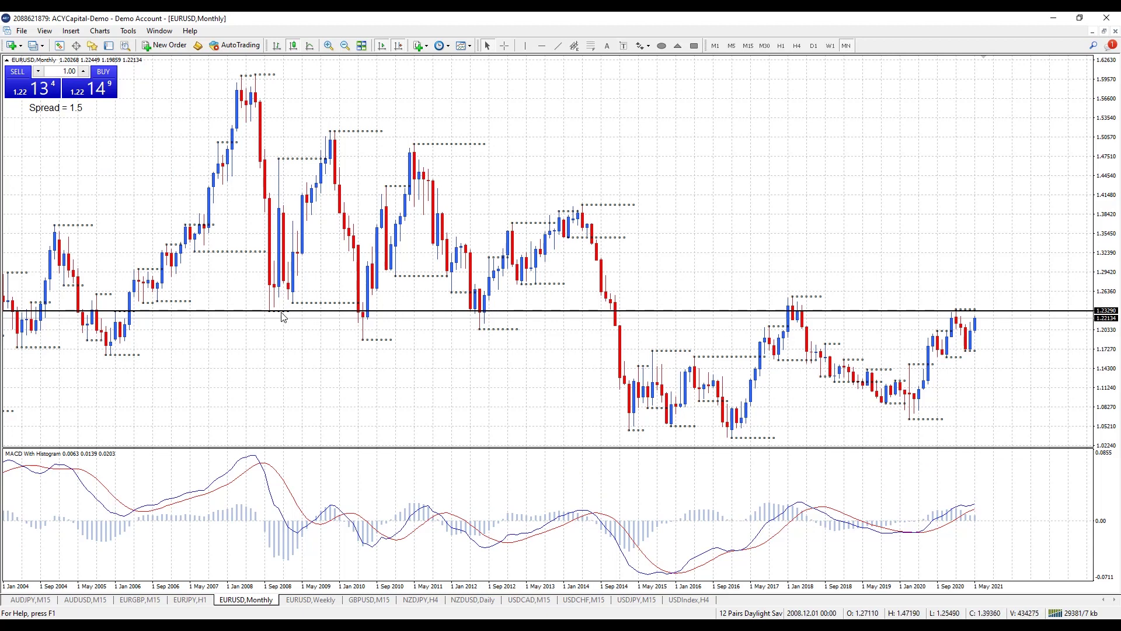
pyautogui.moveTo(283, 317)
pyautogui.moveTo(956, 316)
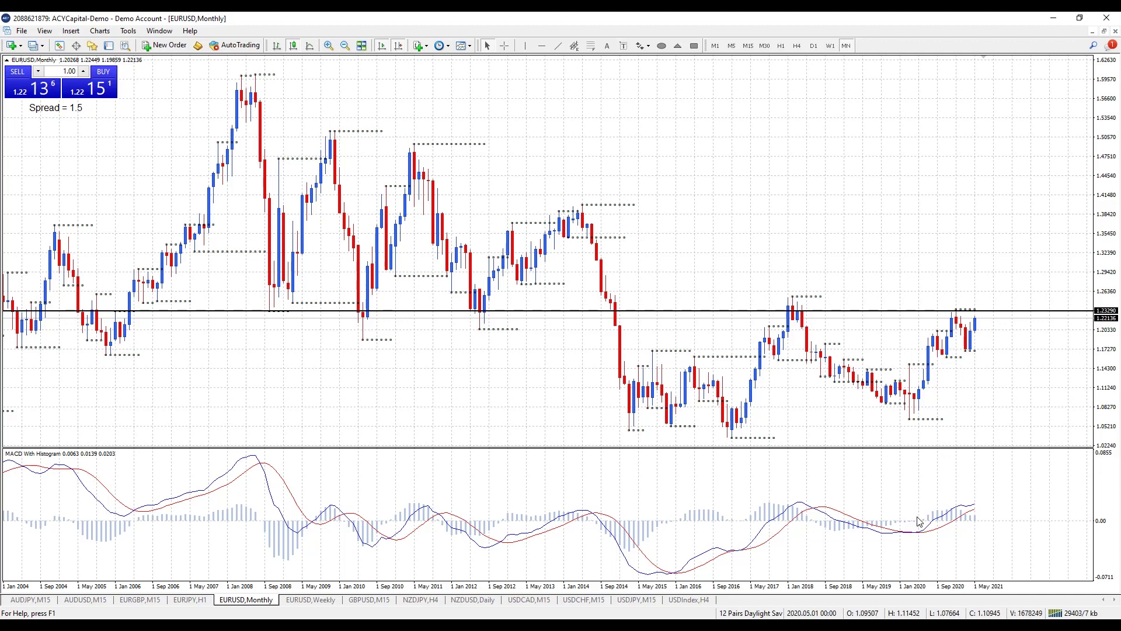
pyautogui.moveTo(969, 506)
# Switch EURUSD to the weekly timeframe and draw a falling trendline across the two latest MACD peaks
pyautogui.click(830, 46)
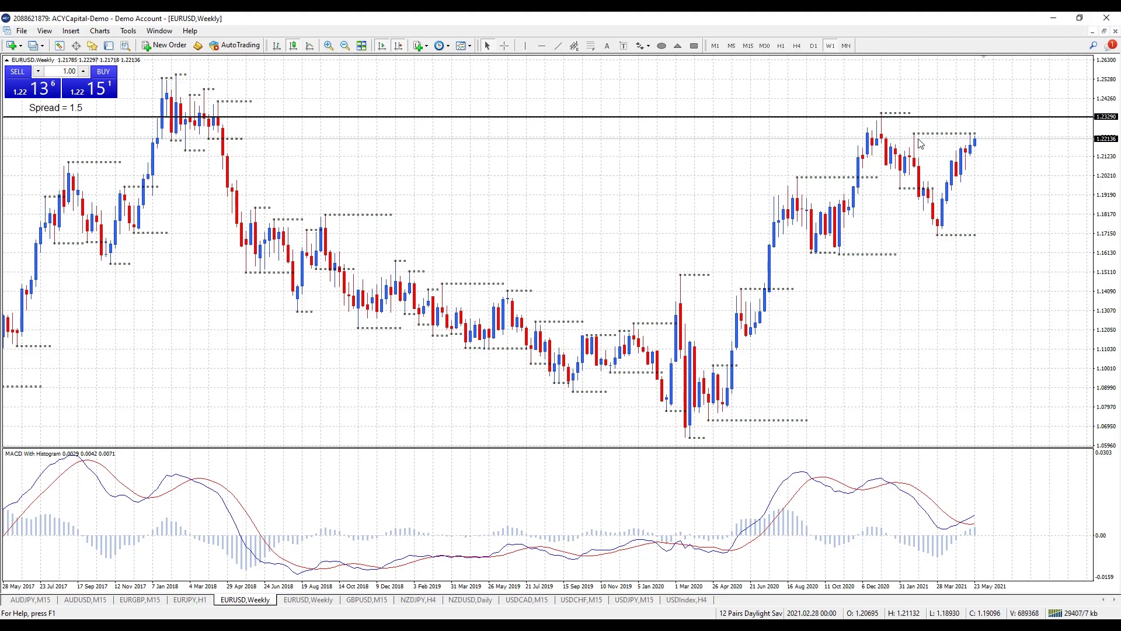
pyautogui.moveTo(919, 137)
pyautogui.click(573, 47)
pyautogui.moveTo(802, 465); pyautogui.dragTo(863, 473)
pyautogui.moveTo(895, 479); pyautogui.dragTo(897, 475)
# Add a horizontal line at the recent weekly swing-high resistance and set its value to 1.2243
pyautogui.click(541, 46)
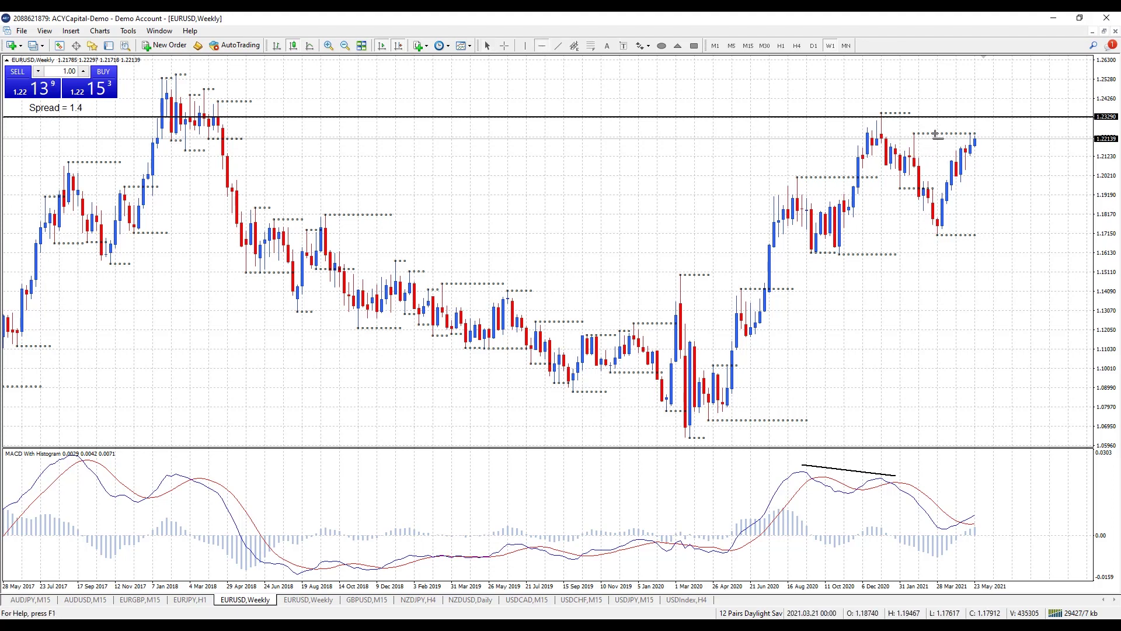
pyautogui.moveTo(932, 134)
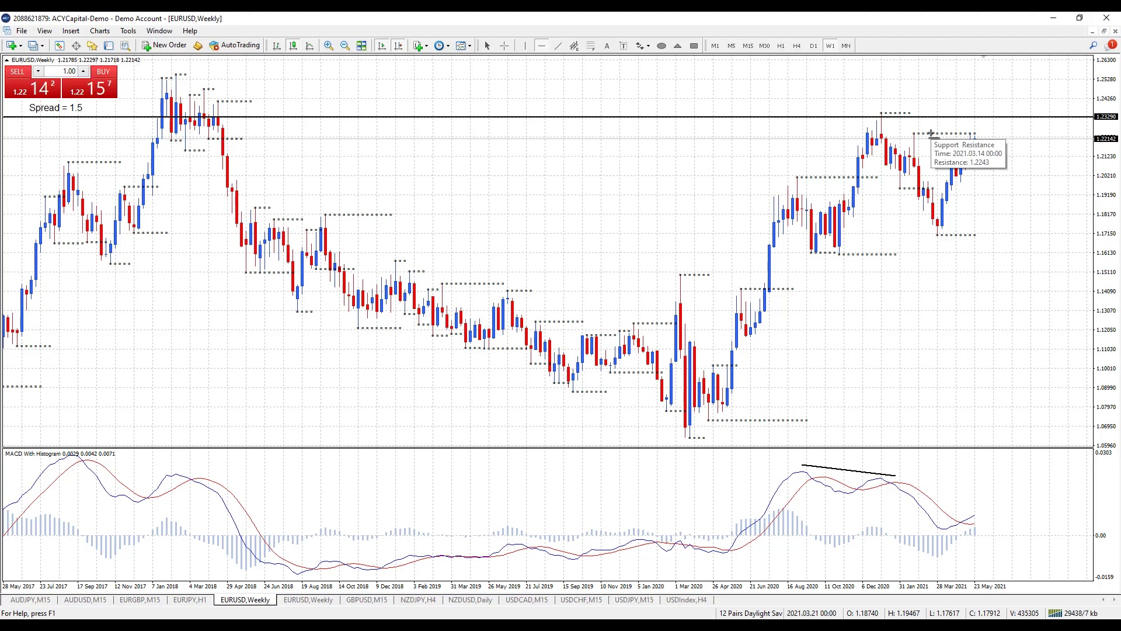
pyautogui.click(985, 133)
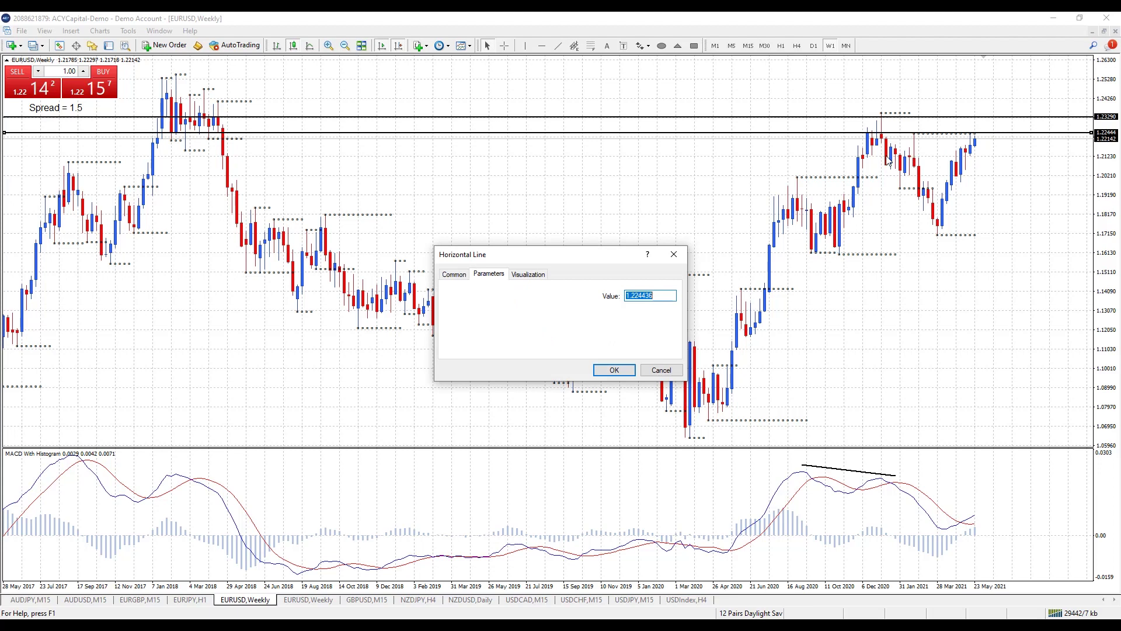
pyautogui.click(664, 295)
pyautogui.click(620, 370)
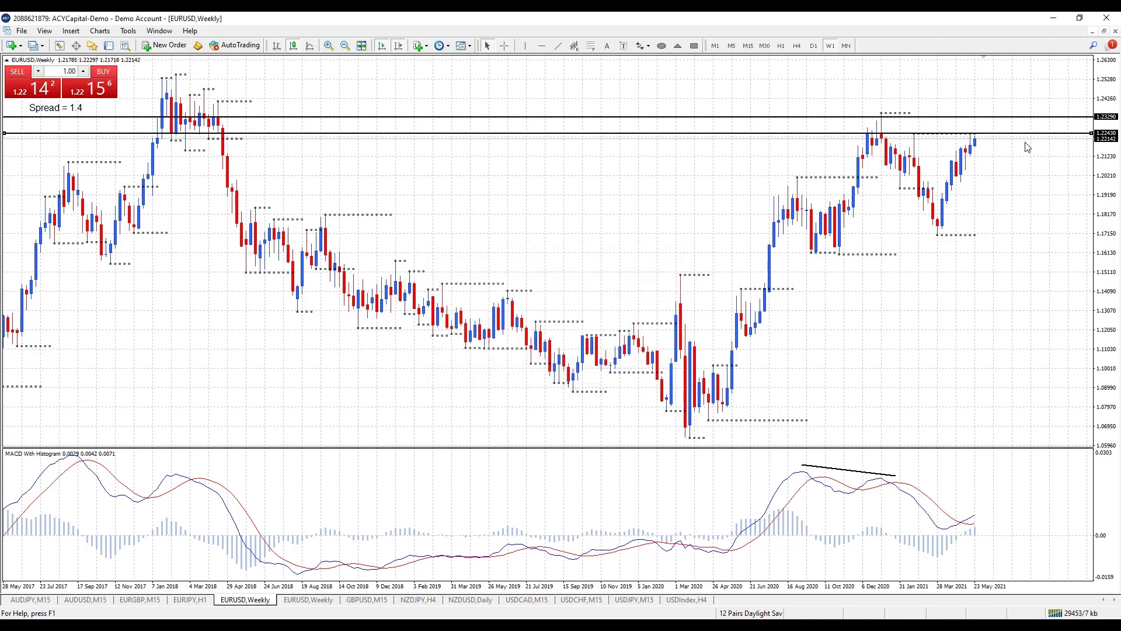
# Duplicate the 1.2243 line down to the latest weekly swing low and set the copy's value to 1.1704
pyautogui.moveTo(1026, 134); pyautogui.dragTo(1002, 236)
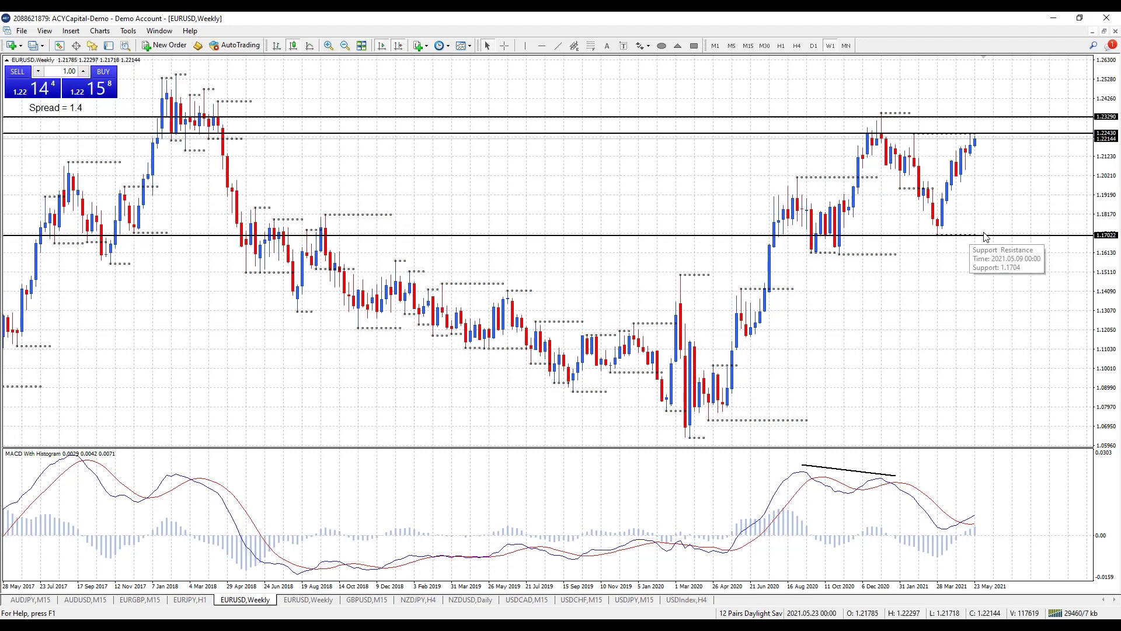
pyautogui.doubleClick(1067, 236)
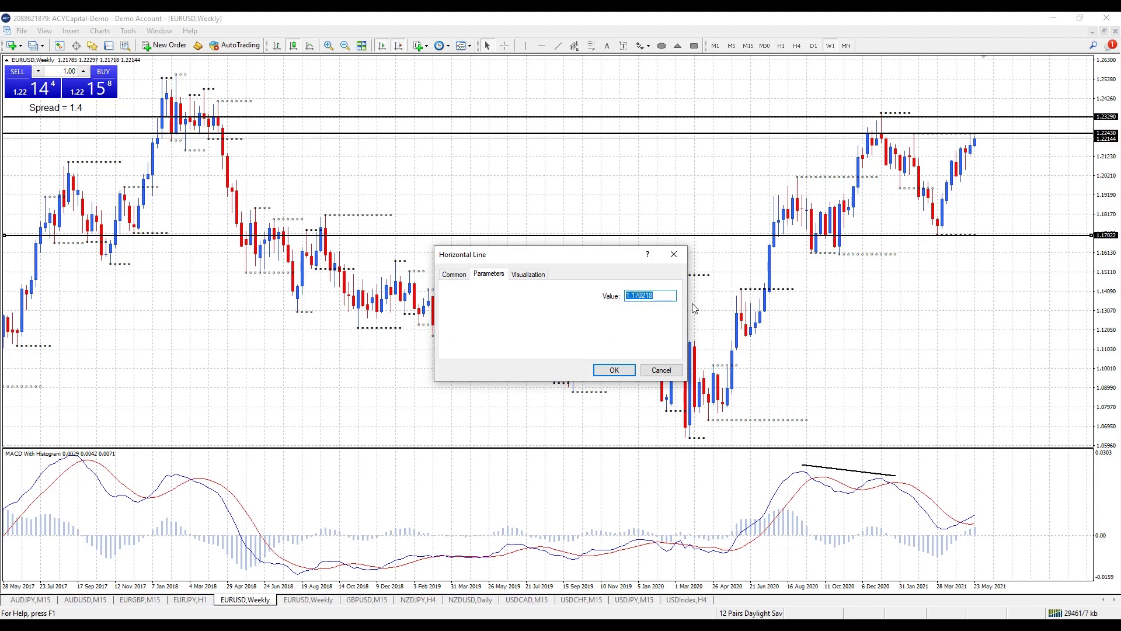
pyautogui.click(661, 297)
pyautogui.click(615, 370)
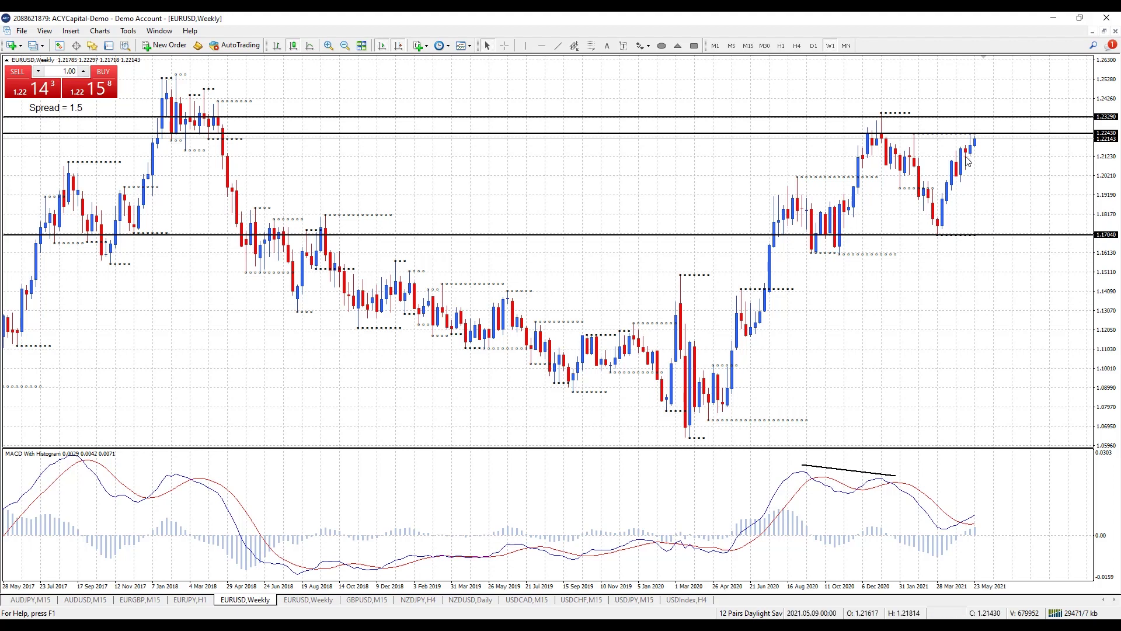
# Switch EURUSD to the daily timeframe and add a horizontal line at the May swing high with the value 1.2181
pyautogui.moveTo(917, 138)
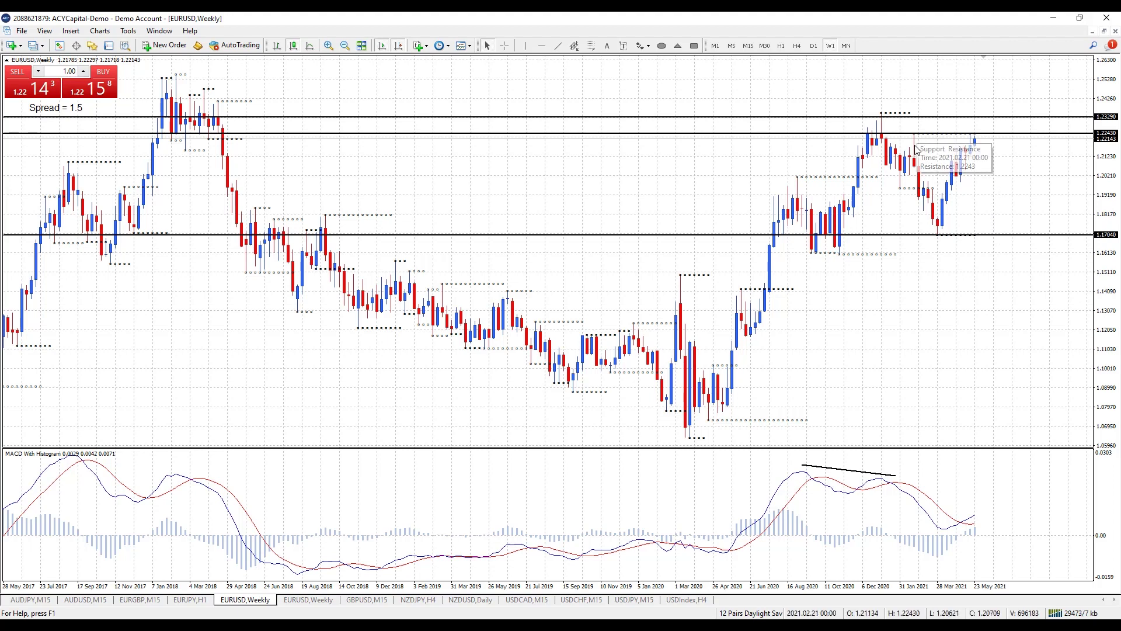
pyautogui.moveTo(938, 238)
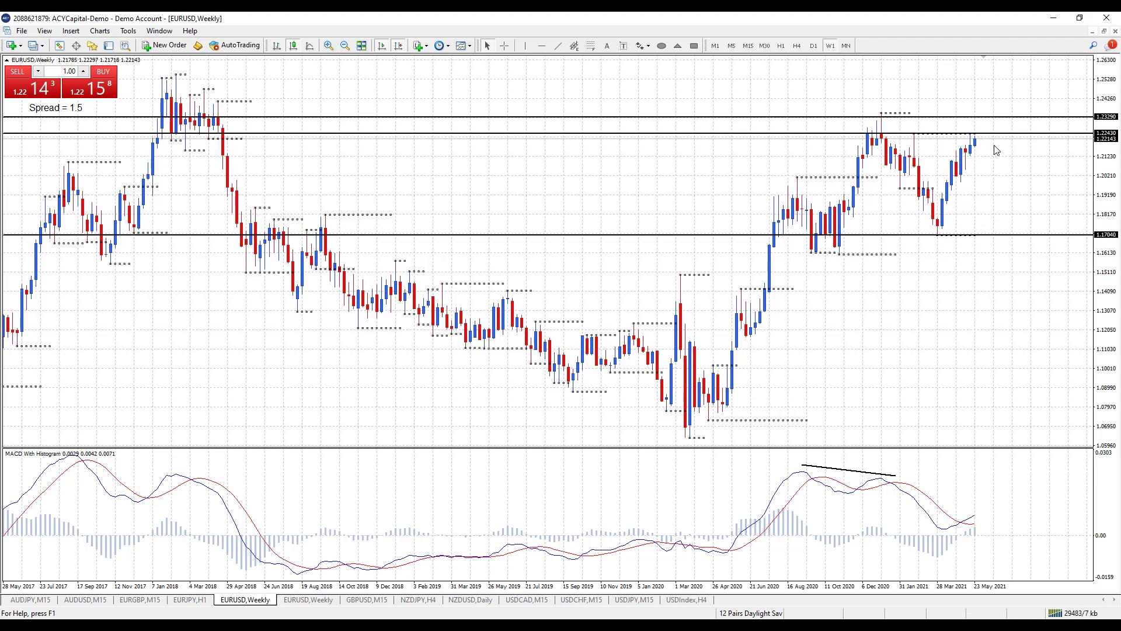
pyautogui.click(814, 46)
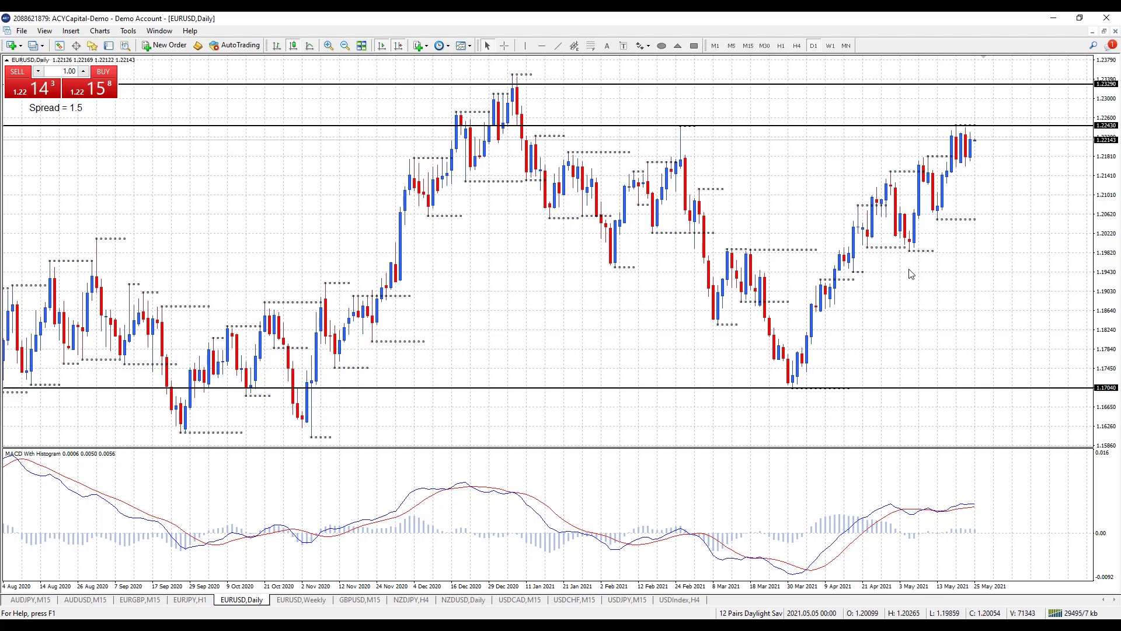
pyautogui.moveTo(912, 255)
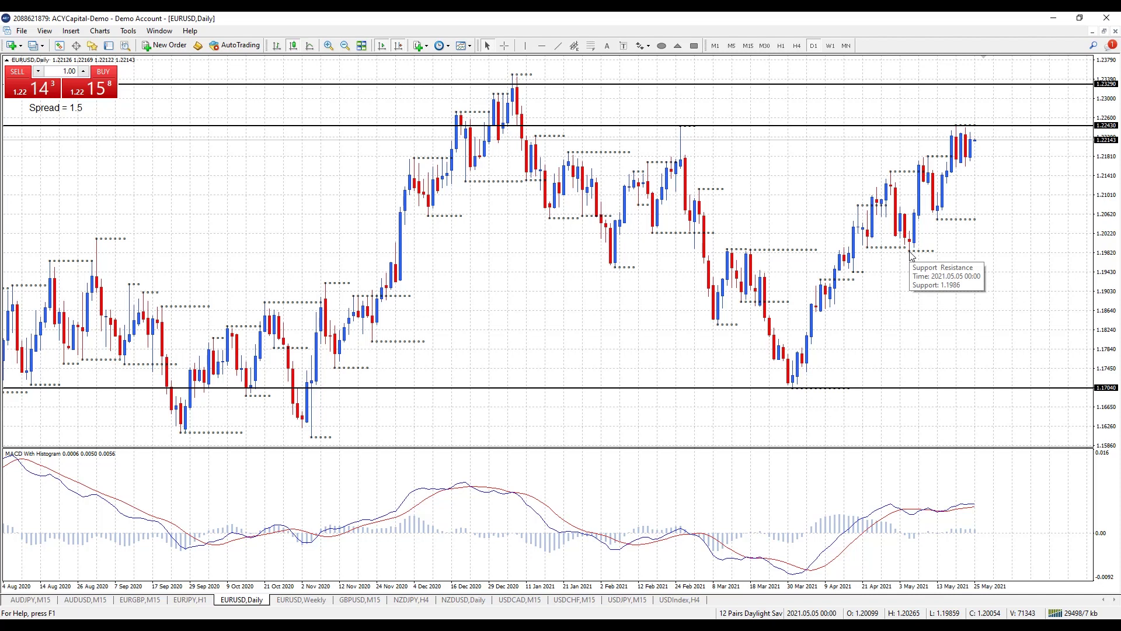
pyautogui.moveTo(929, 183)
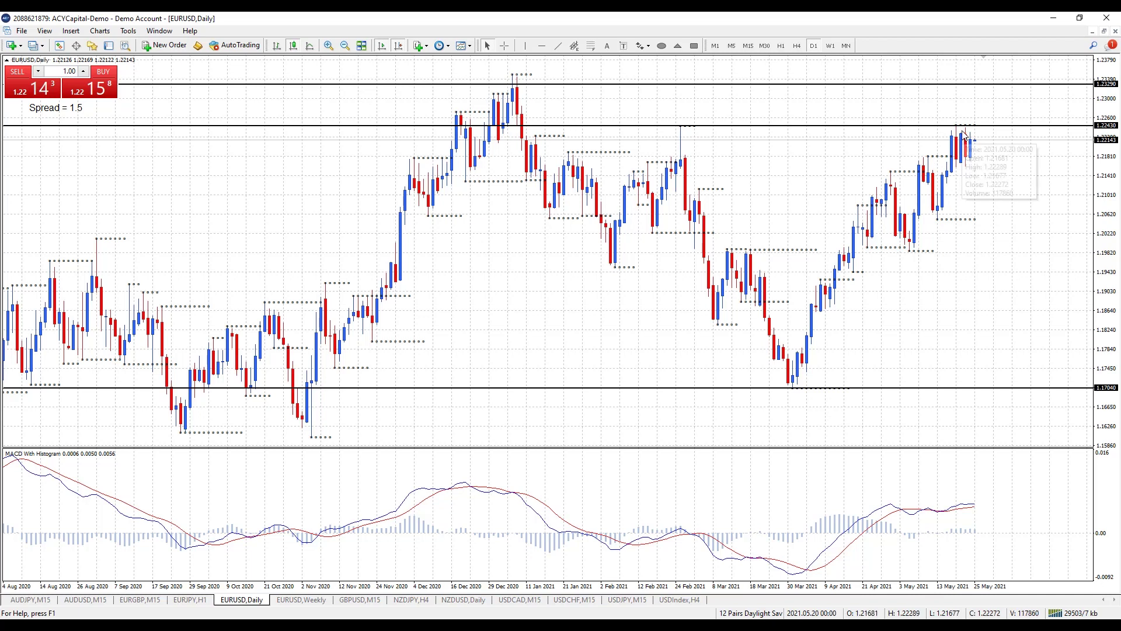
pyautogui.moveTo(963, 130)
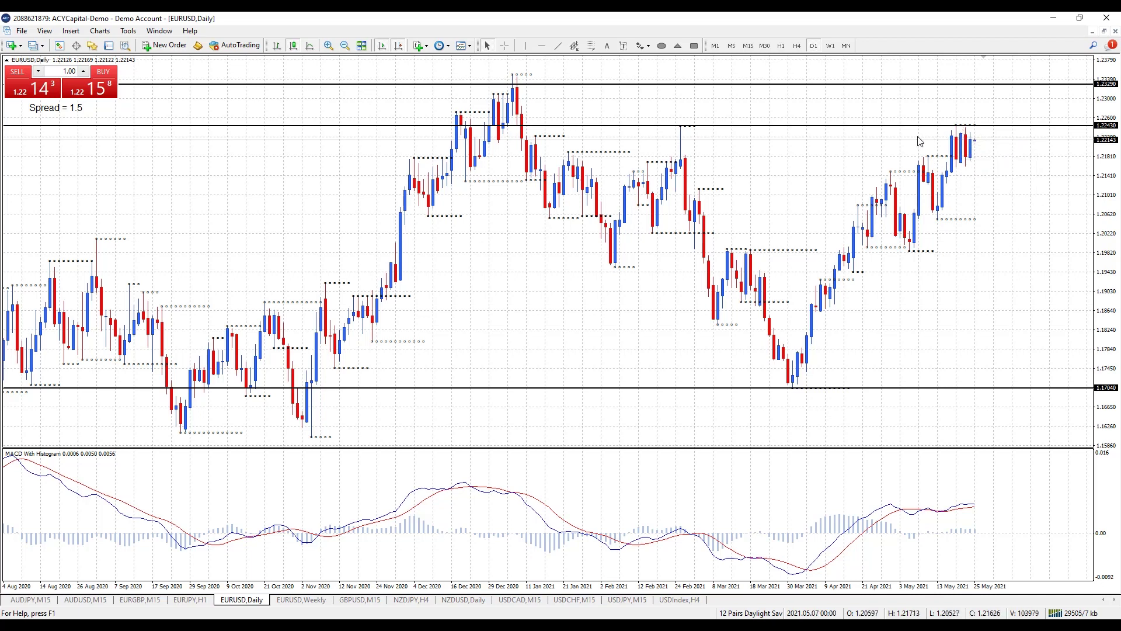
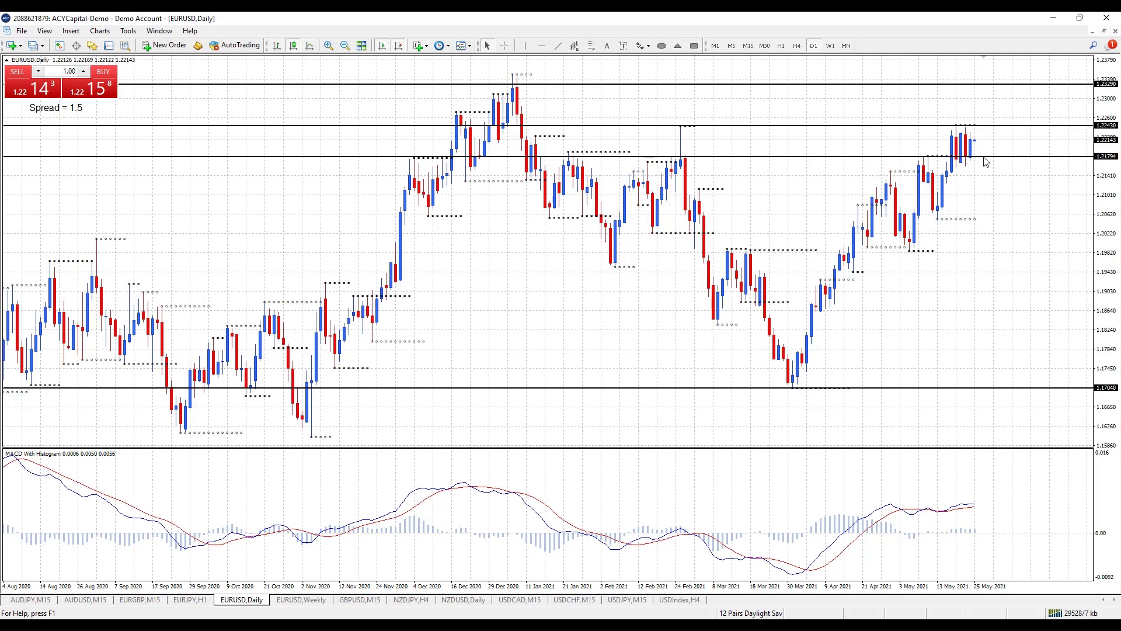
pyautogui.doubleClick(984, 157)
pyautogui.click(660, 292)
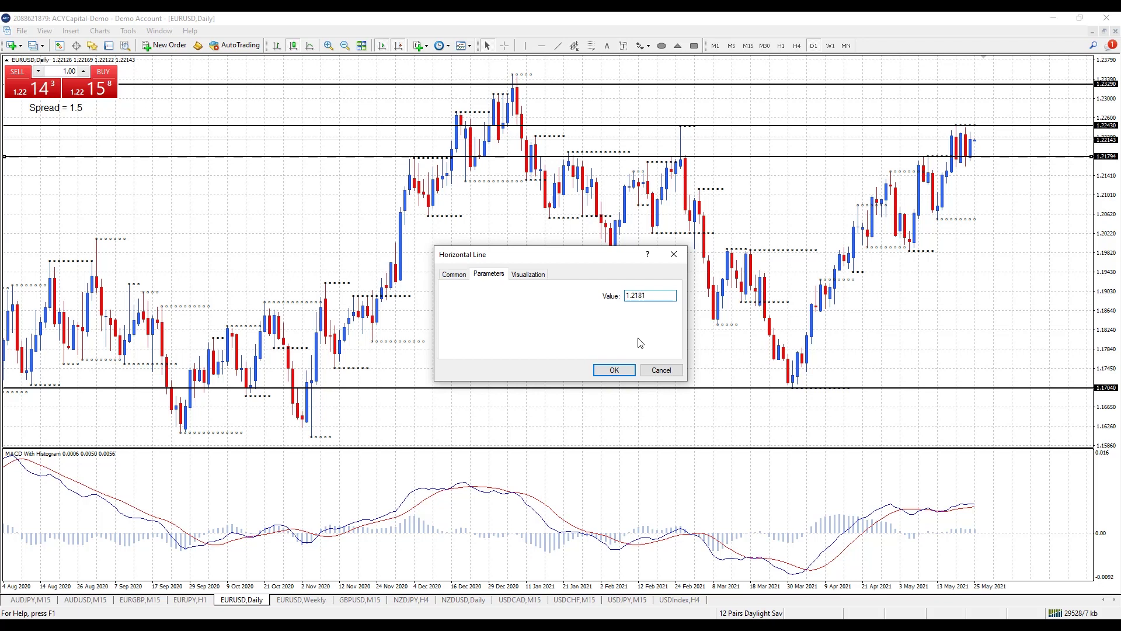
pyautogui.click(615, 369)
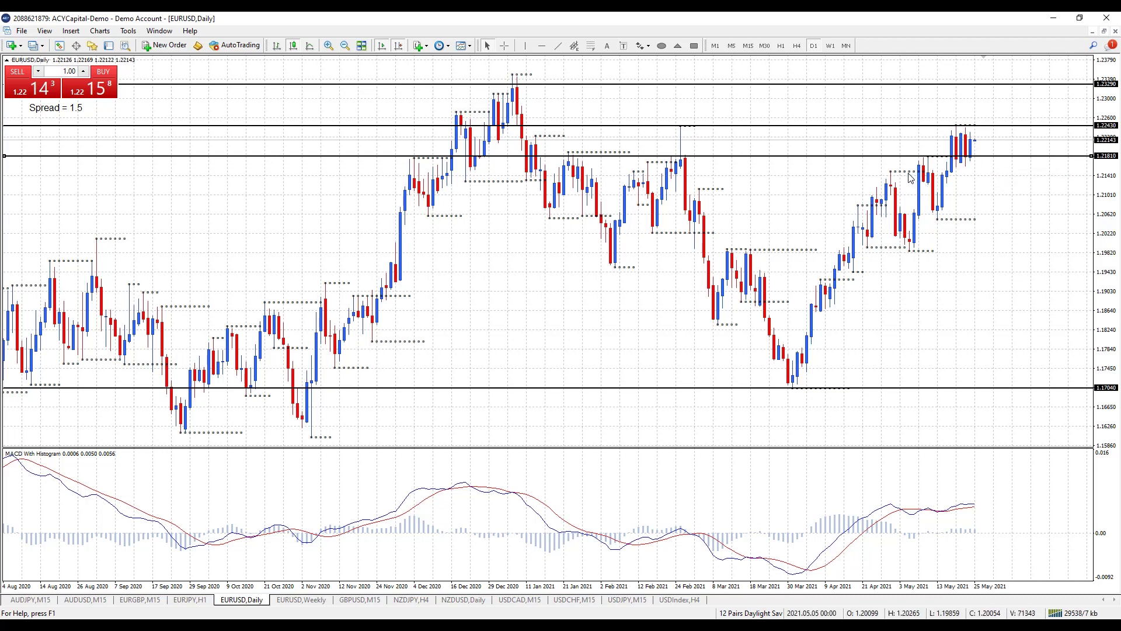
# Duplicate the 1.2181 line down to the late-April daily swing high and set the copy's value to 1.2150
pyautogui.moveTo(910, 178)
pyautogui.moveTo(902, 159); pyautogui.dragTo(934, 172)
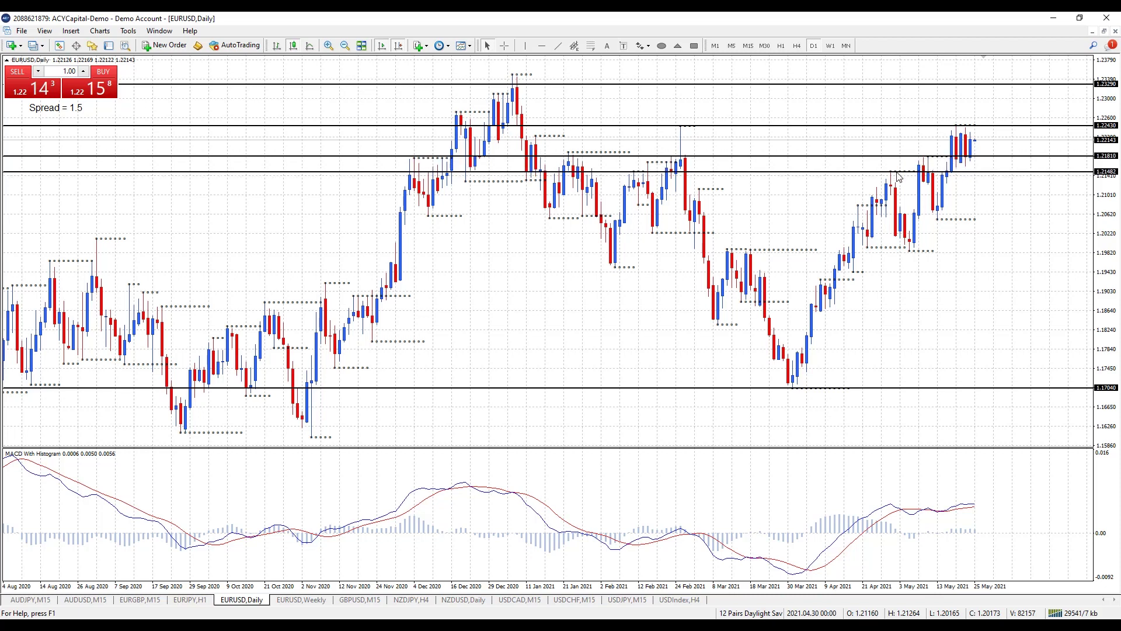
pyautogui.doubleClick(991, 172)
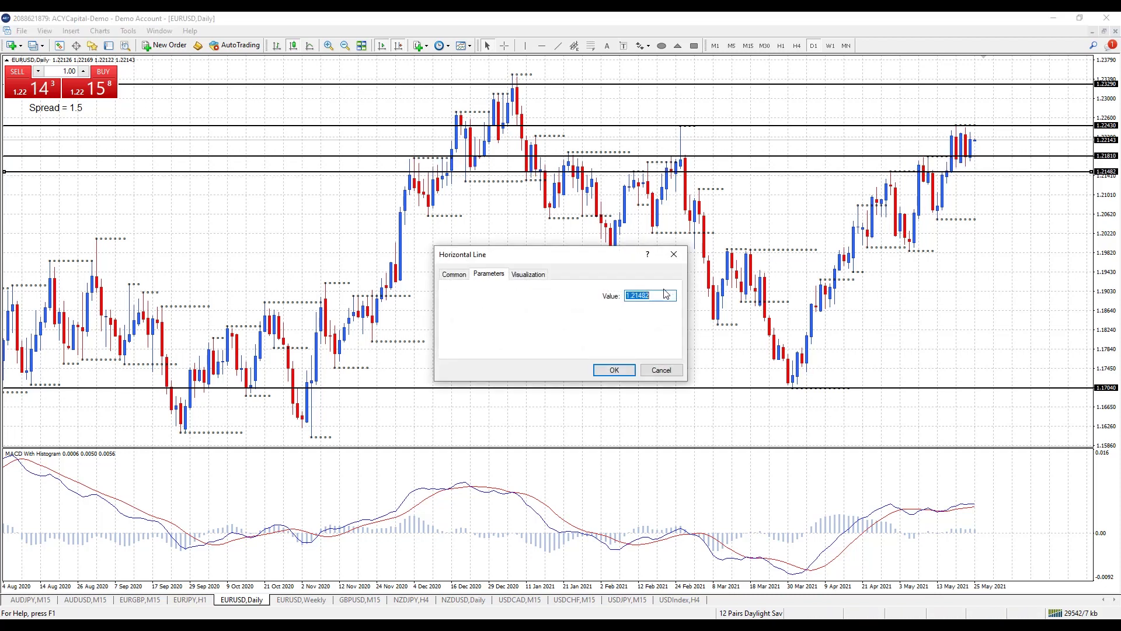
pyautogui.click(665, 293)
pyautogui.click(615, 372)
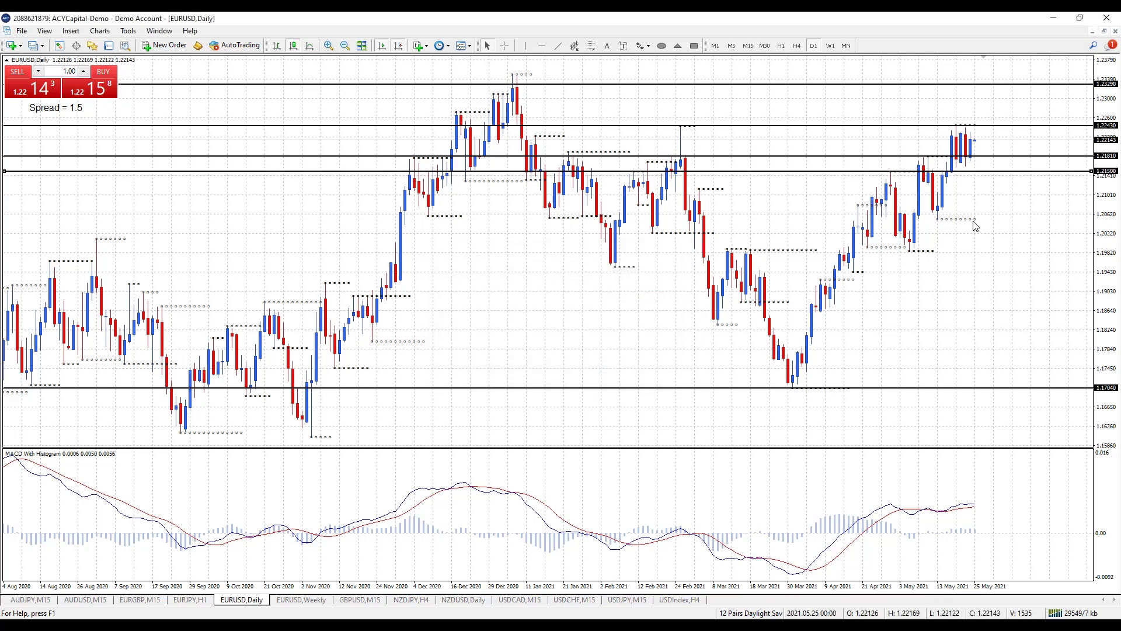
# Duplicate the 1.2150 line down to the mid-May daily swing low and set the copy's value to 1.2051
pyautogui.moveTo(955, 225)
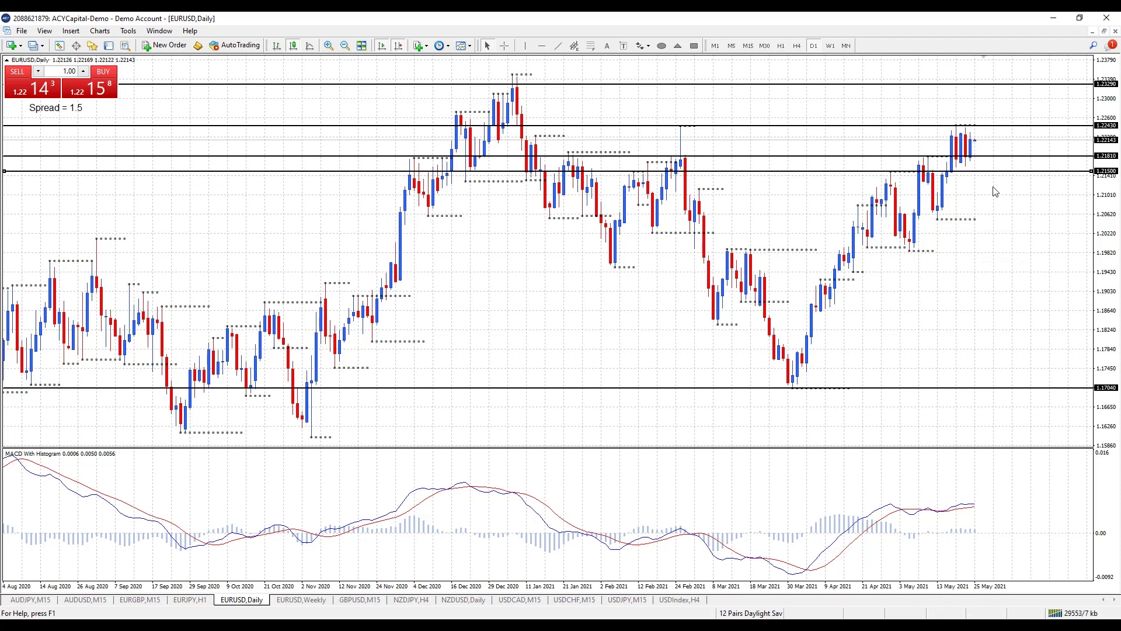
pyautogui.moveTo(1000, 179); pyautogui.dragTo(995, 224)
pyautogui.doubleClick(995, 219)
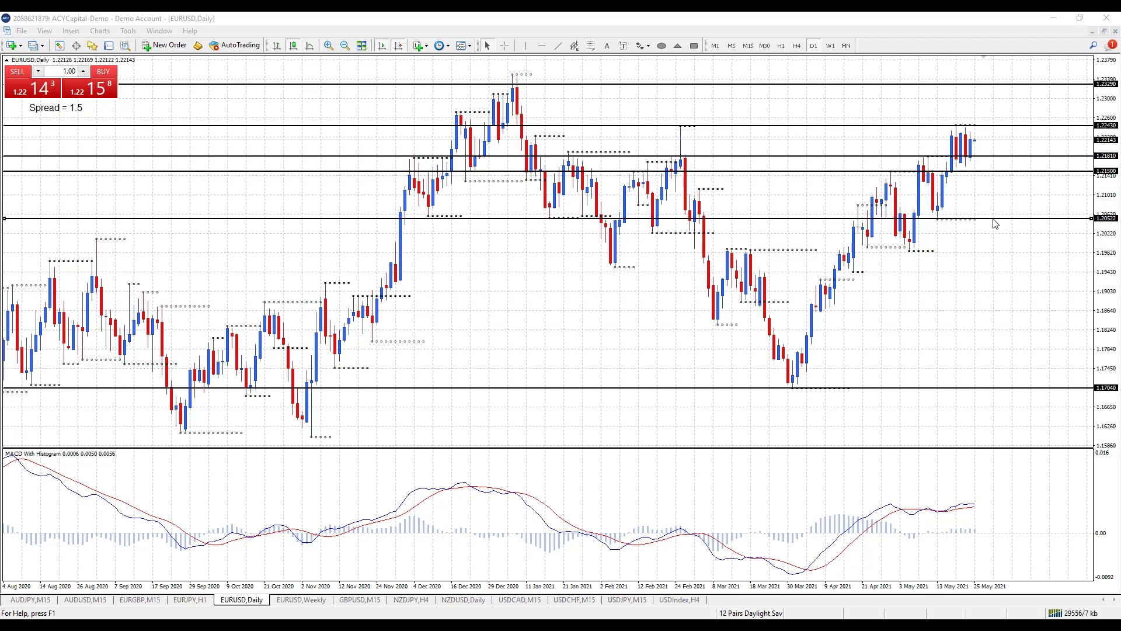
pyautogui.click(664, 295)
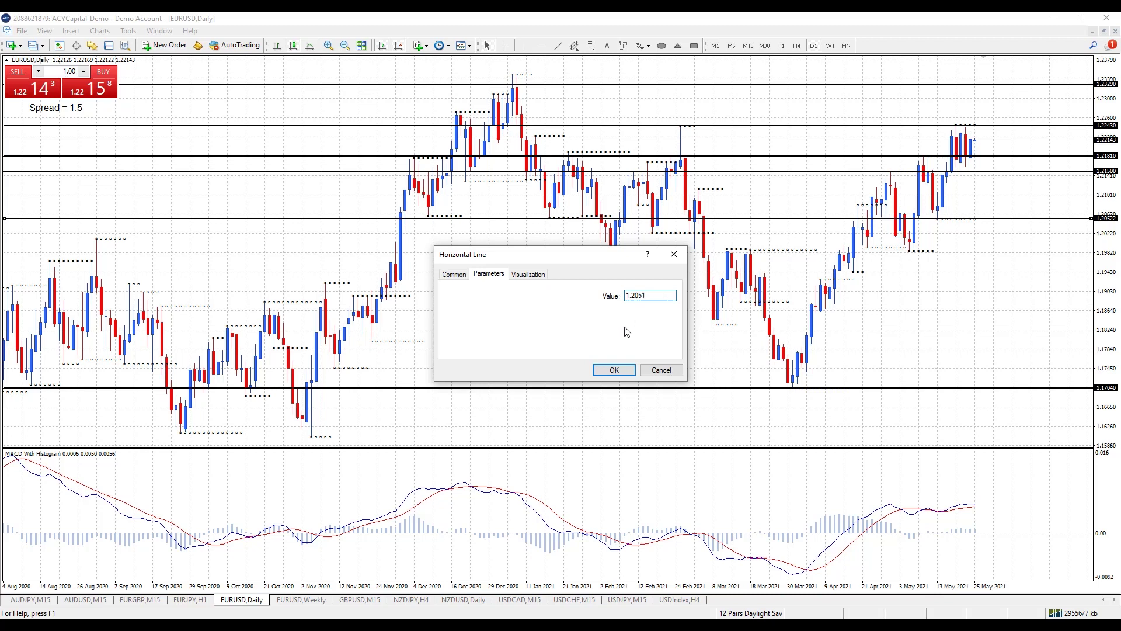
pyautogui.click(613, 370)
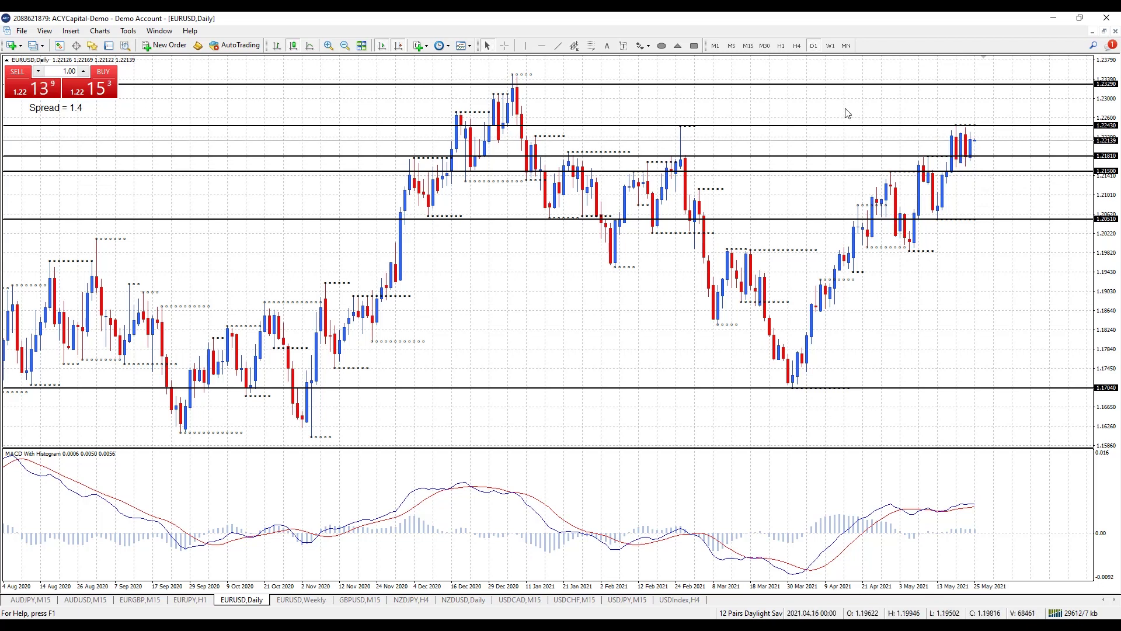
# Switch EURUSD to the H4 timeframe and add a horizontal line at the 19 May swing low with the value 1.2160
pyautogui.click(798, 46)
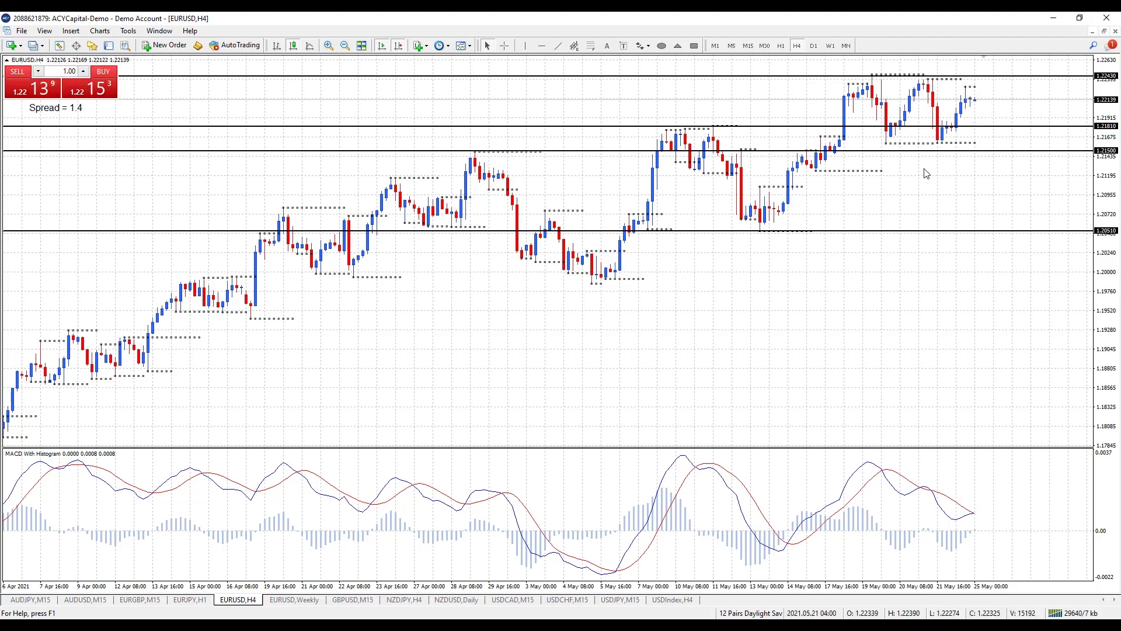
pyautogui.click(542, 47)
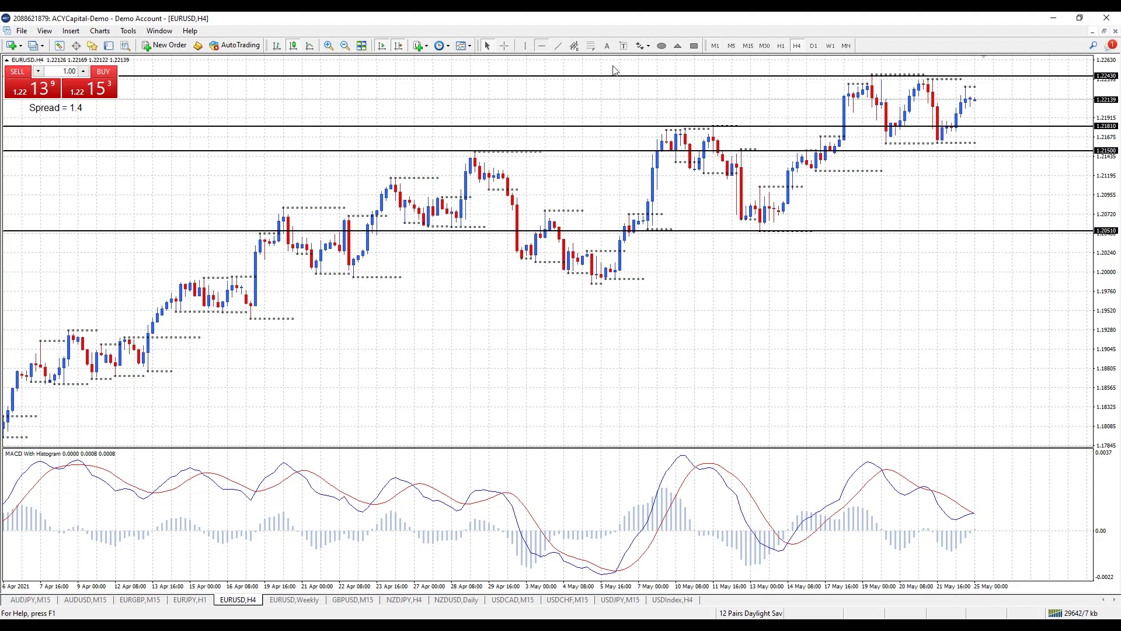
pyautogui.click(888, 143)
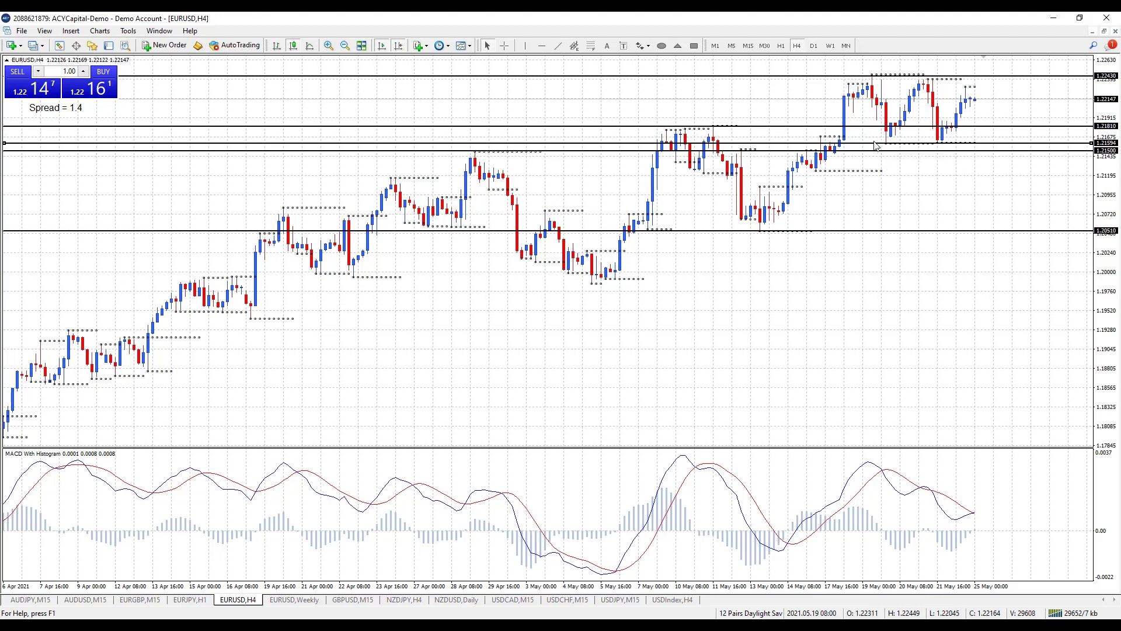
pyautogui.doubleClick(876, 143)
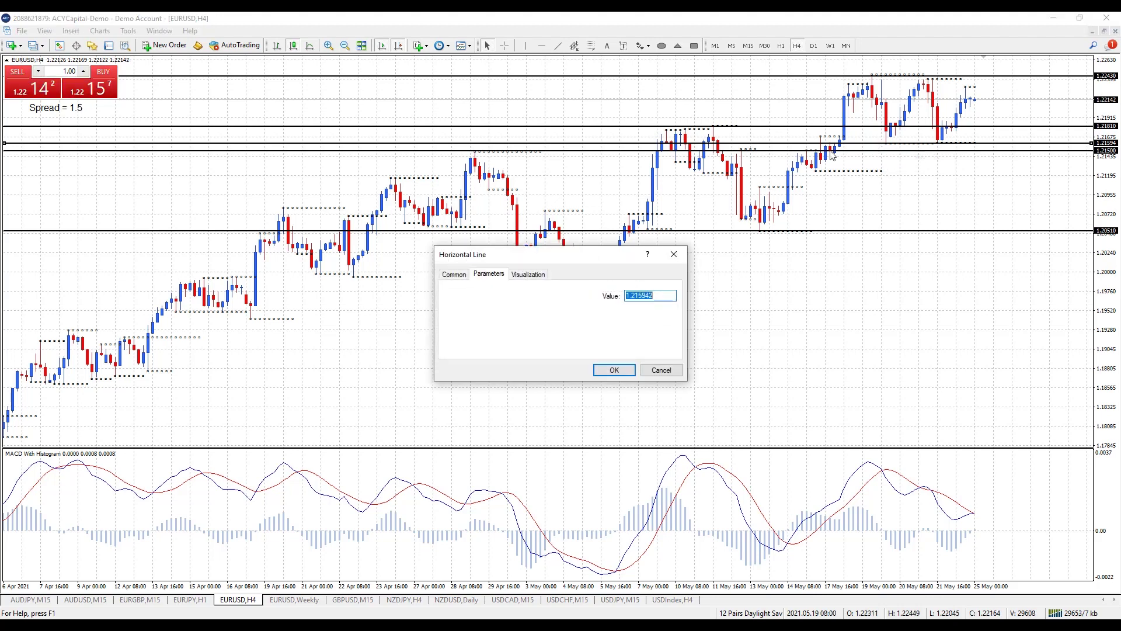
pyautogui.click(673, 293)
pyautogui.click(614, 370)
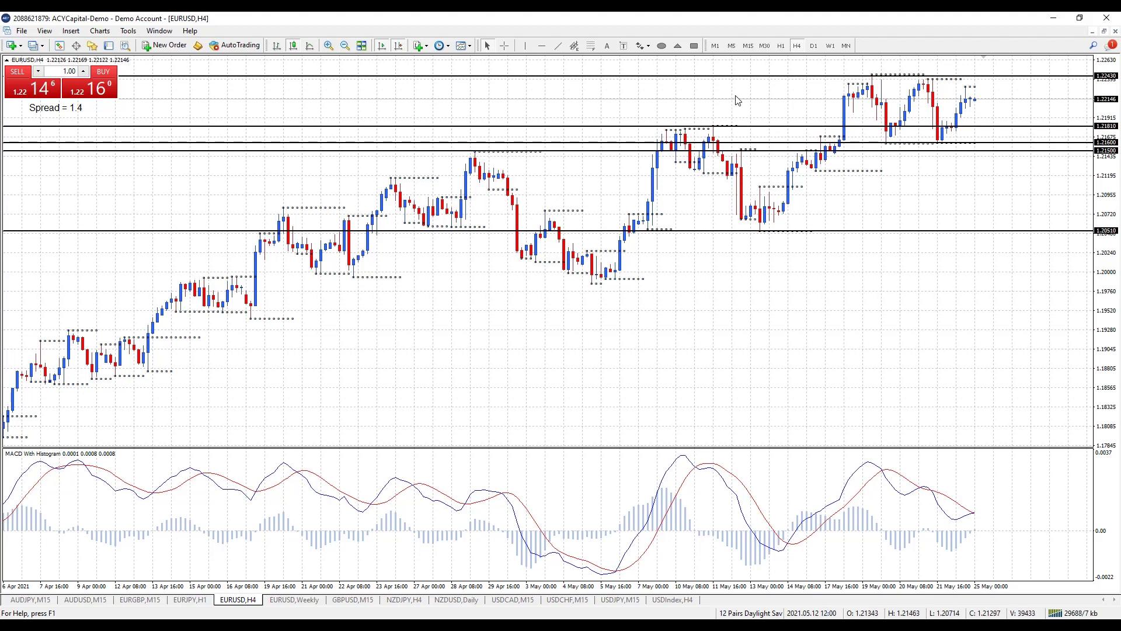
# Mark the May H4 divergence with trend lines over the two MACD peaks and the matching price highs, and delete both lines
pyautogui.click(558, 46)
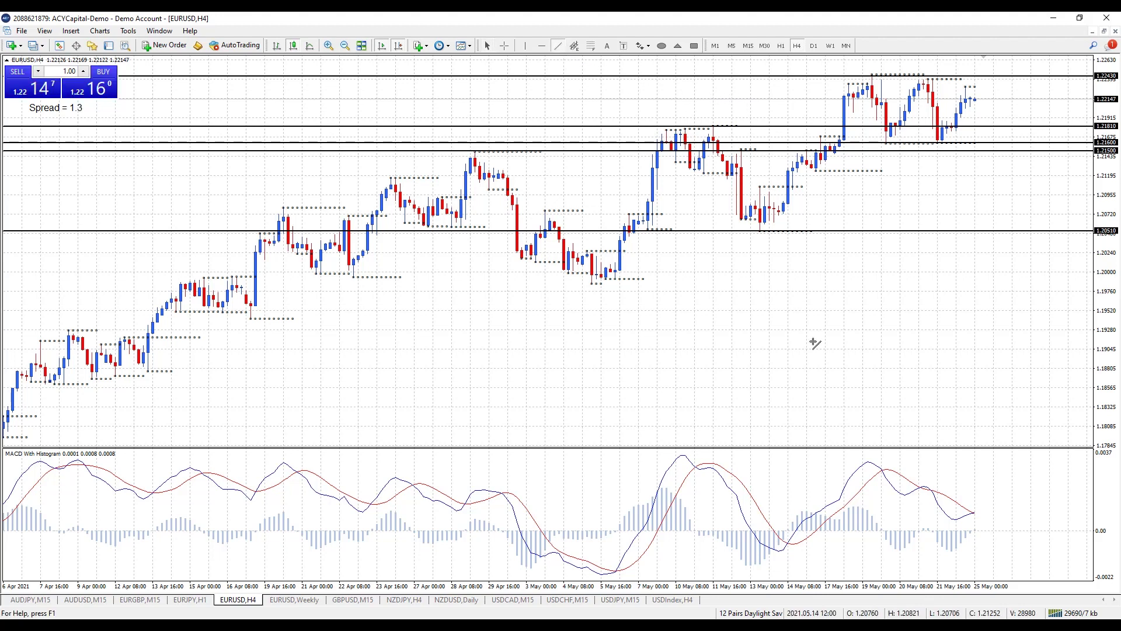
pyautogui.moveTo(691, 454)
pyautogui.mouseDown()
pyautogui.moveTo(921, 474)
pyautogui.moveTo(906, 461)
pyautogui.mouseUp()
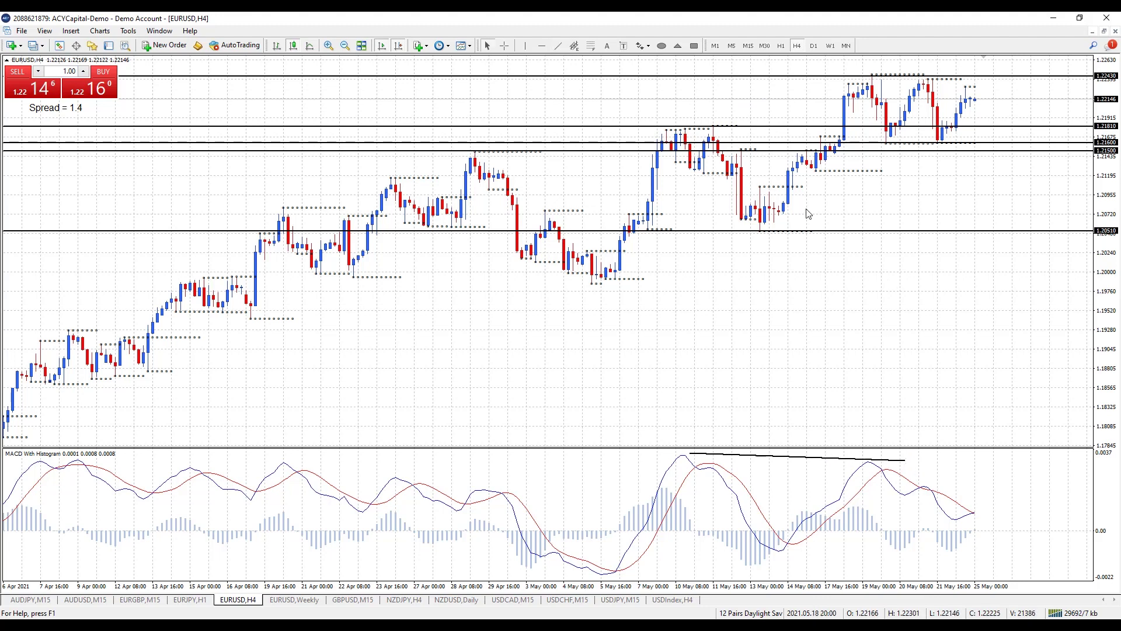
pyautogui.click(560, 47)
pyautogui.moveTo(690, 118); pyautogui.dragTo(849, 65)
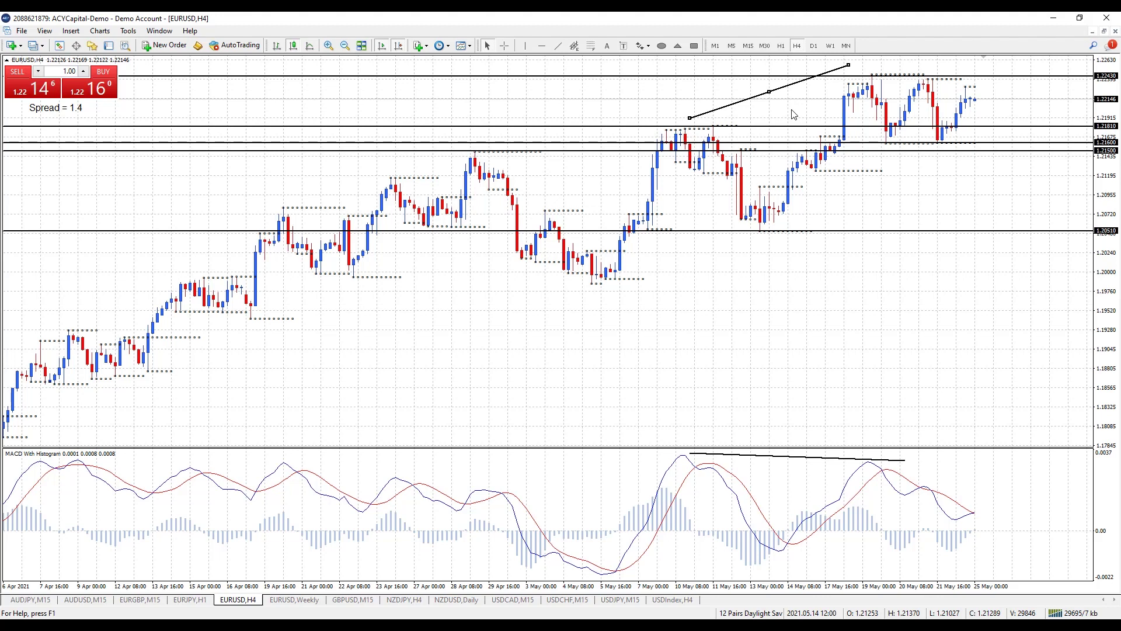
pyautogui.press('Delete')
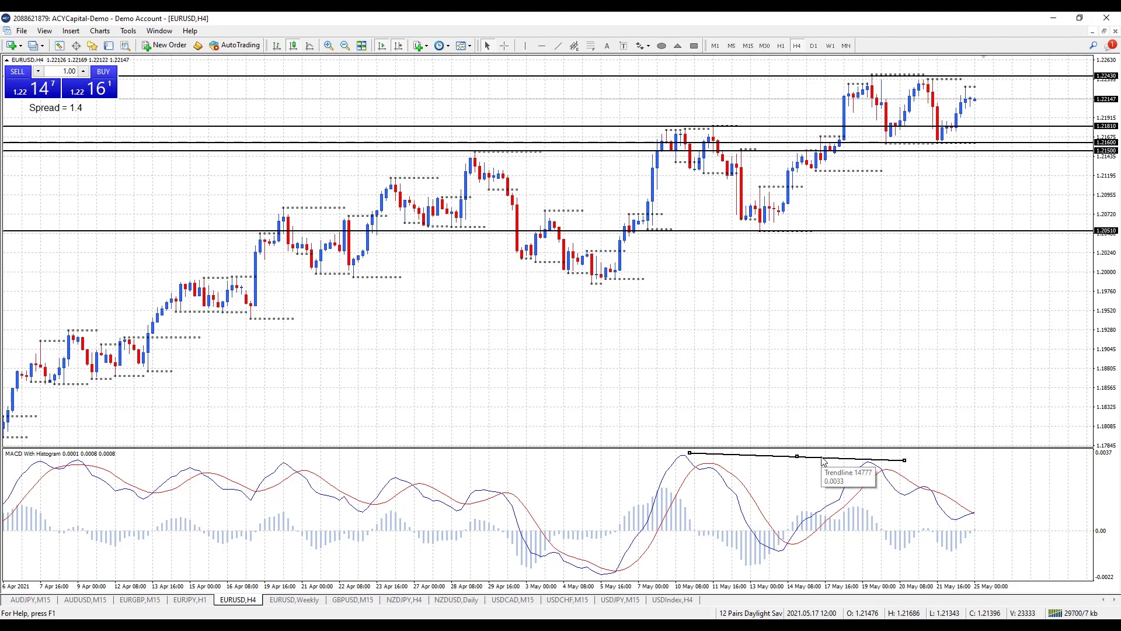
pyautogui.press('Delete')
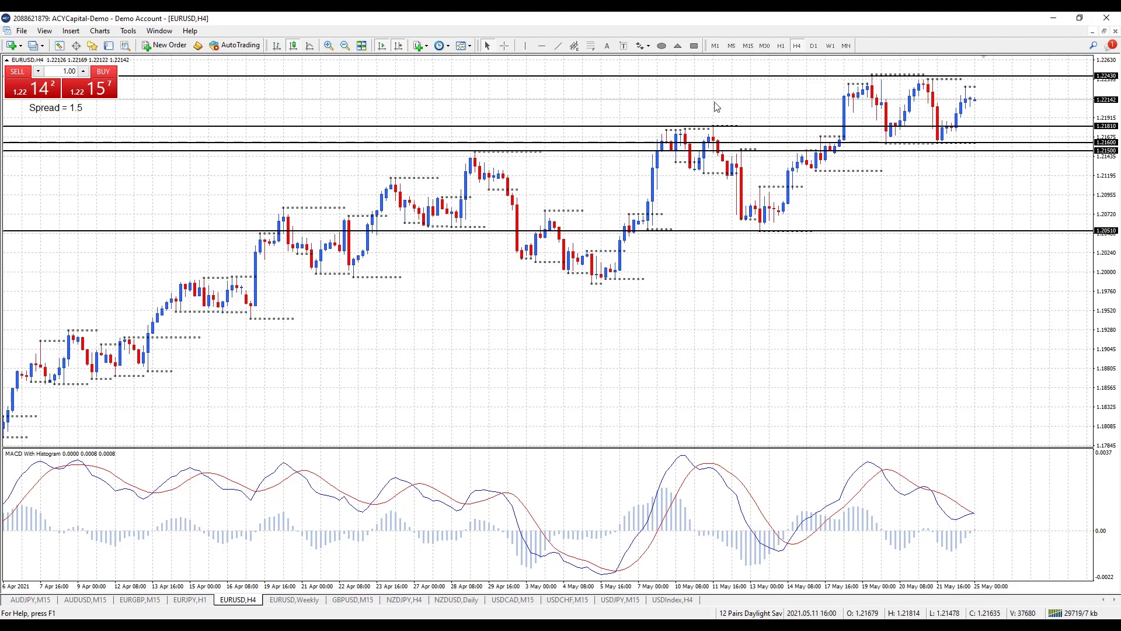
# Sketch a projected move with two trend lines, from the latest H4 swing high down to about 1.2133 and back above the 1.2181 line
pyautogui.click(559, 47)
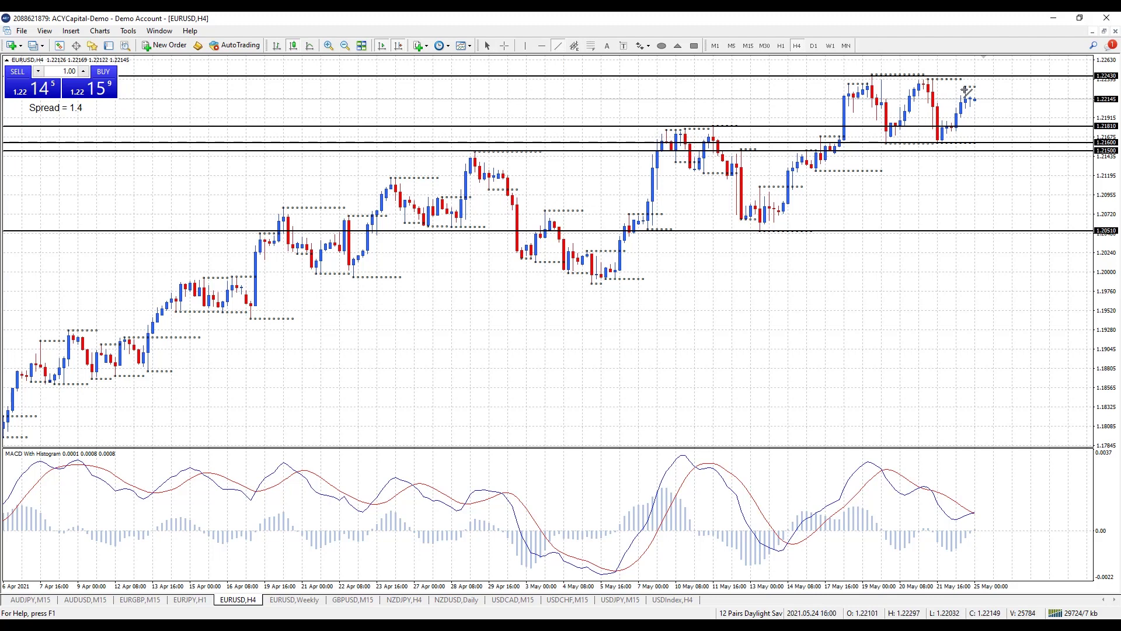
pyautogui.moveTo(968, 87); pyautogui.dragTo(1003, 165)
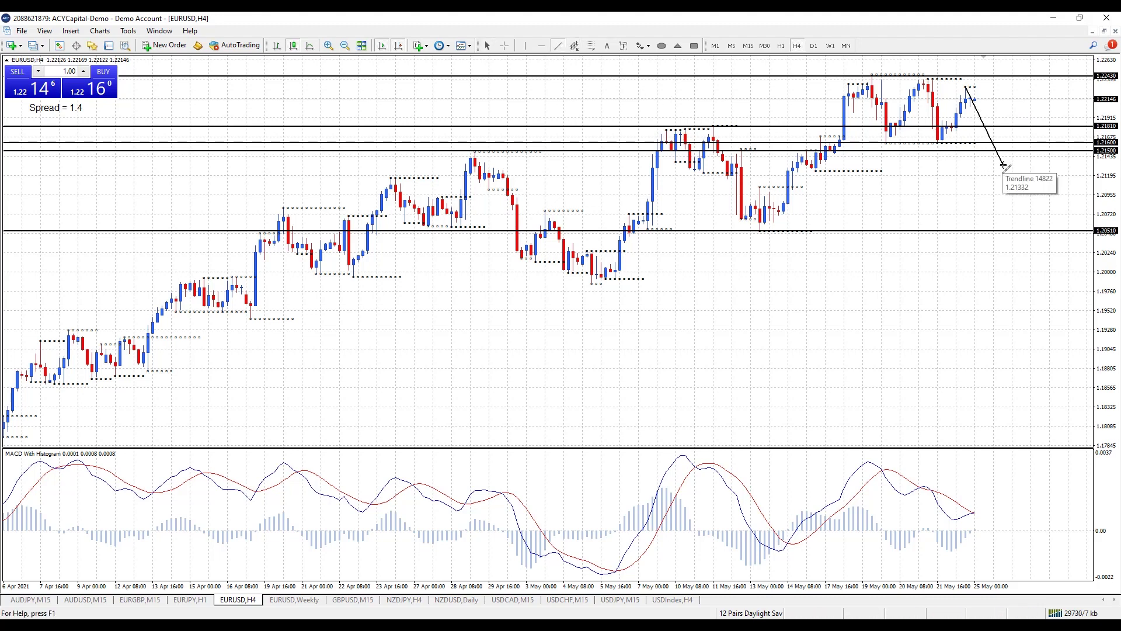
pyautogui.moveTo(1003, 165); pyautogui.dragTo(1027, 118)
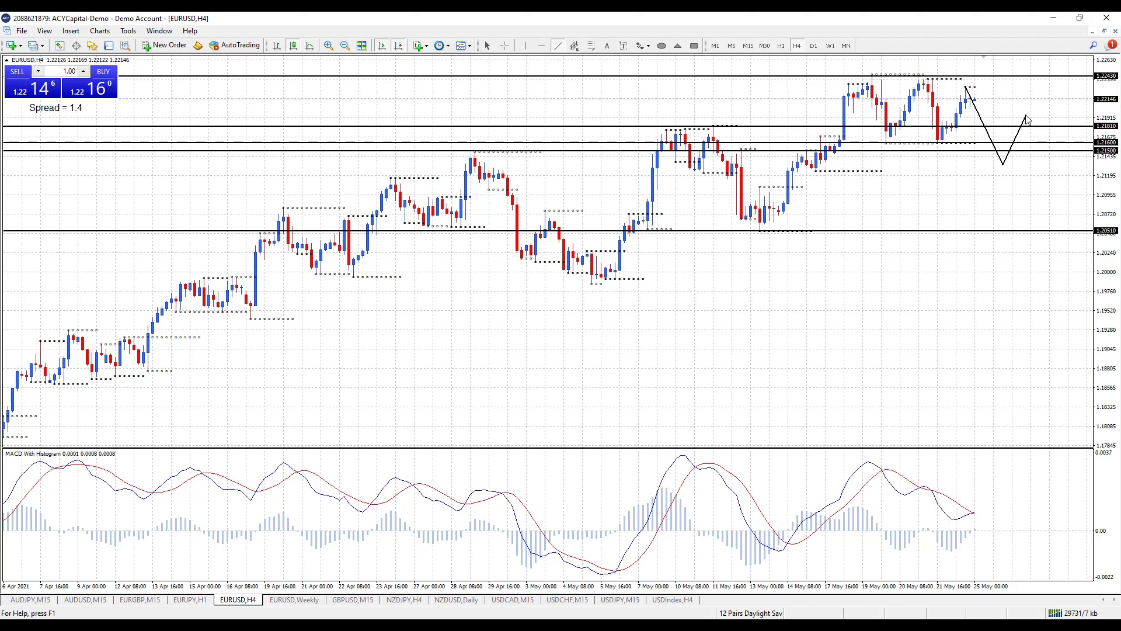
# Draw a Fibonacci retracement over the projected drop, from the latest H4 swing high to the projected low at about 1.2133
pyautogui.click(591, 47)
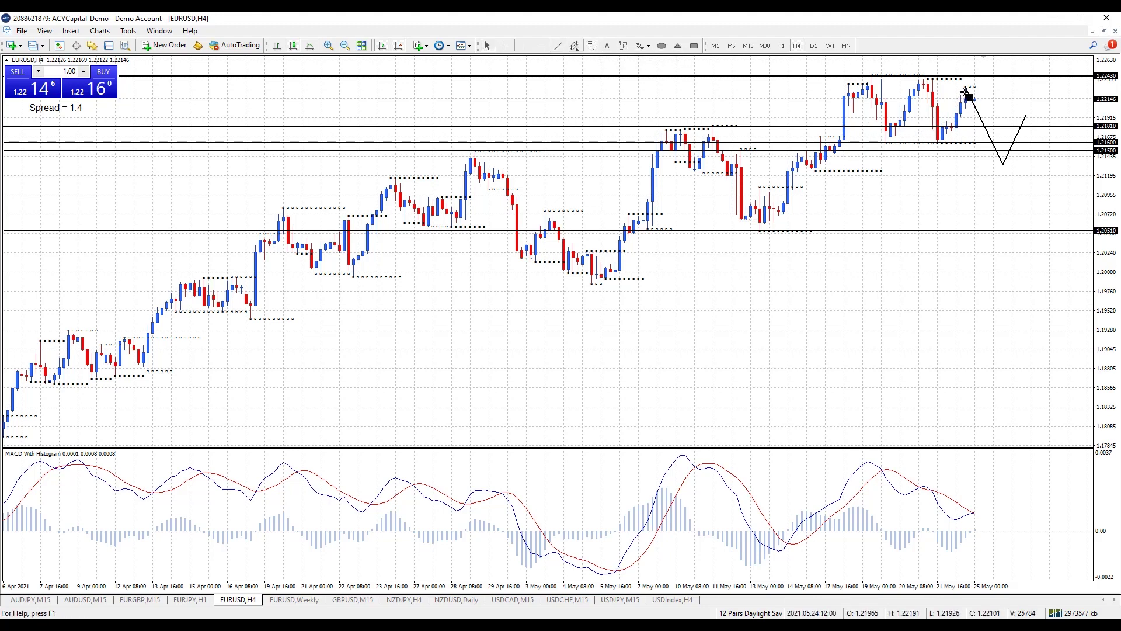
pyautogui.moveTo(966, 87); pyautogui.dragTo(1004, 169)
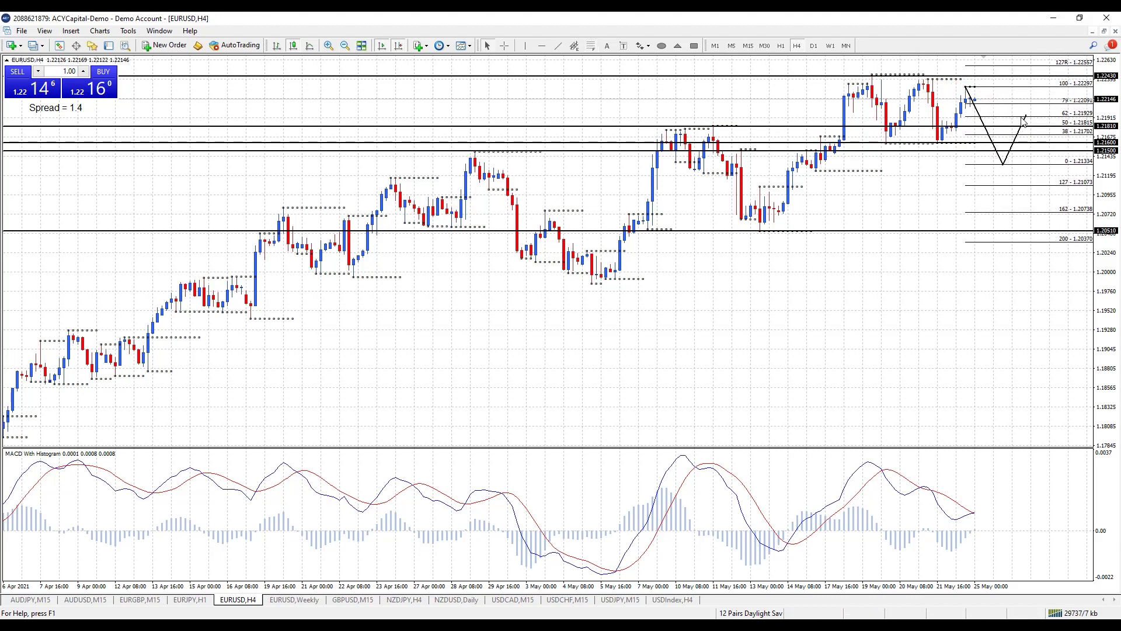
pyautogui.moveTo(1025, 119); pyautogui.dragTo(1026, 110)
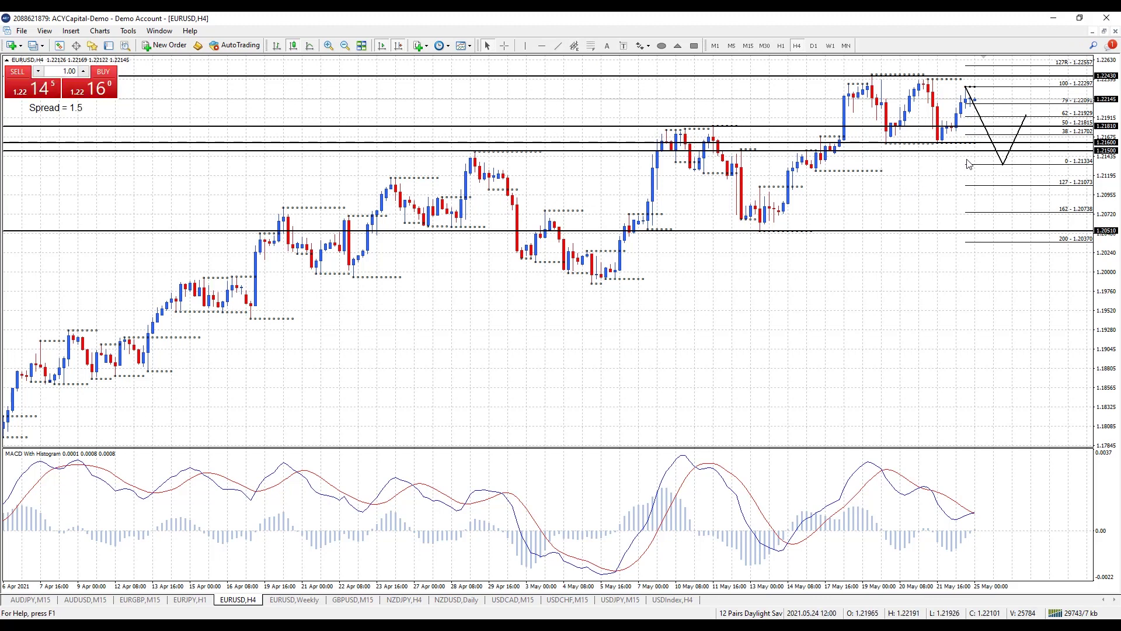
# Delete the Fibonacci retracement and both projection trend lines from the H4 chart
pyautogui.press('Delete')
pyautogui.doubleClick(981, 126)
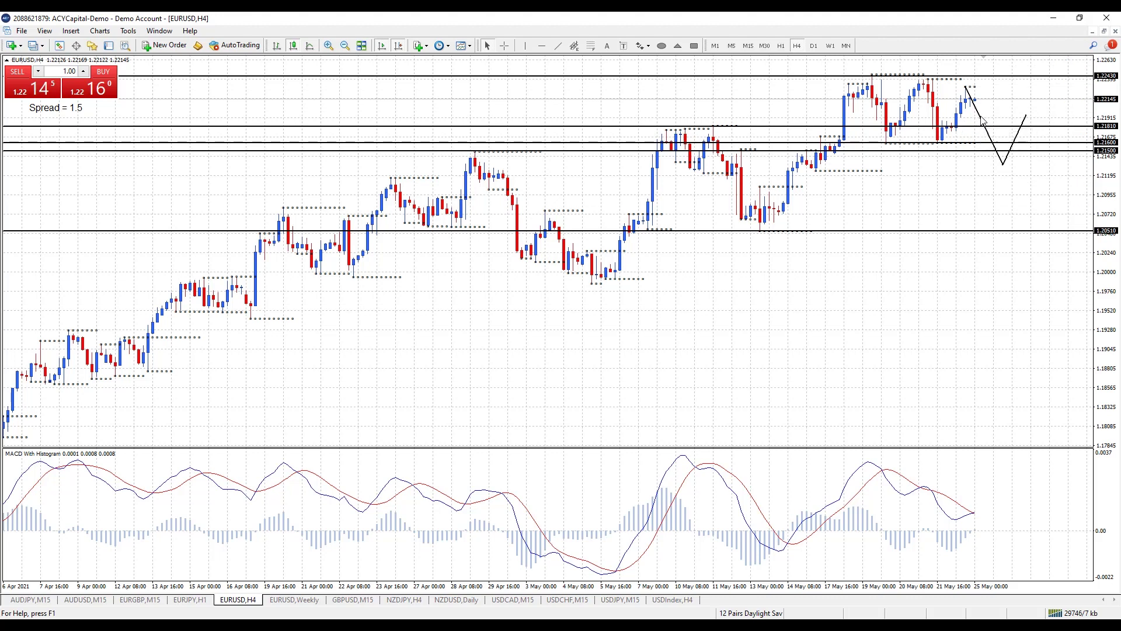
pyautogui.press('Delete')
pyautogui.press('Delete')
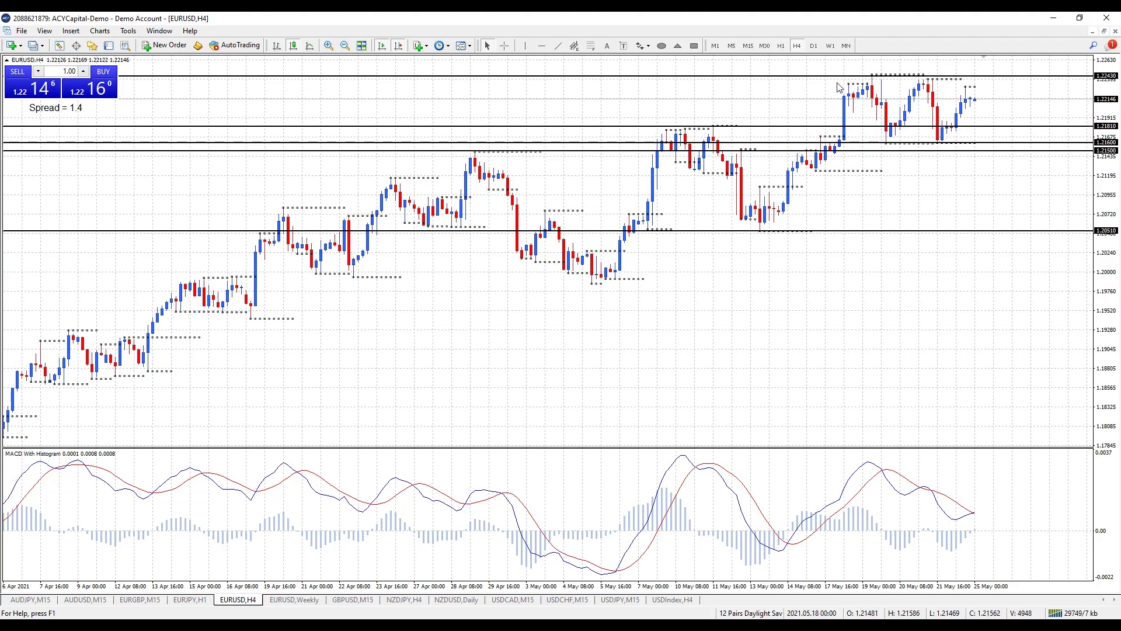
# Switch EURUSD to the weekly timeframe and draw a Fibonacci retracement from the February 2021 swing high at 1.2243 to the swing low at about 1.1703
pyautogui.click(833, 48)
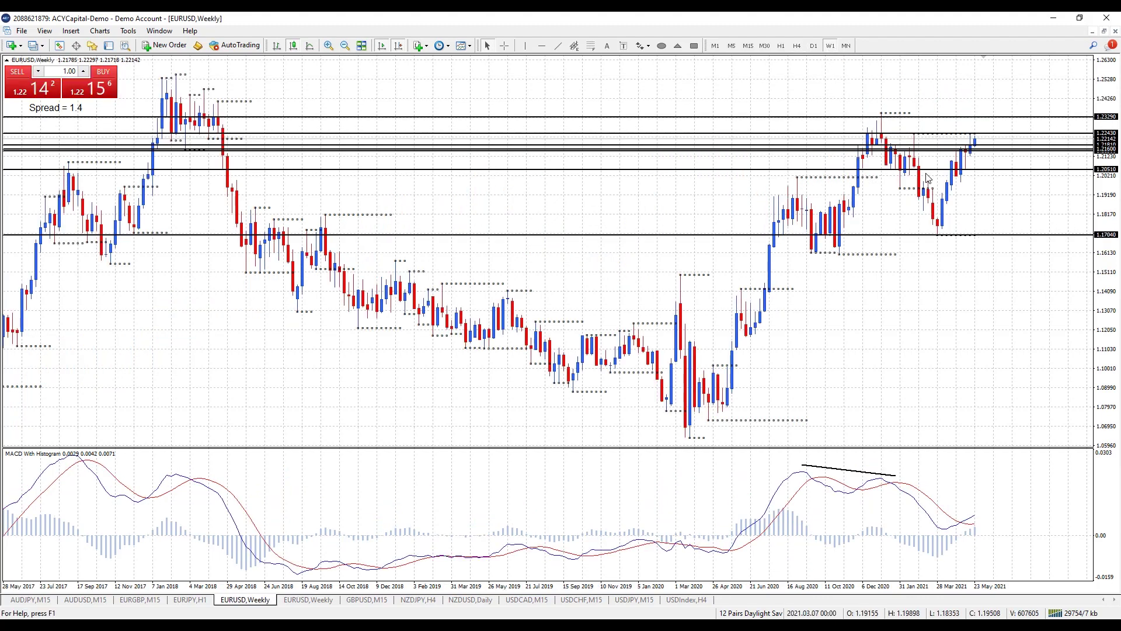
pyautogui.click(591, 47)
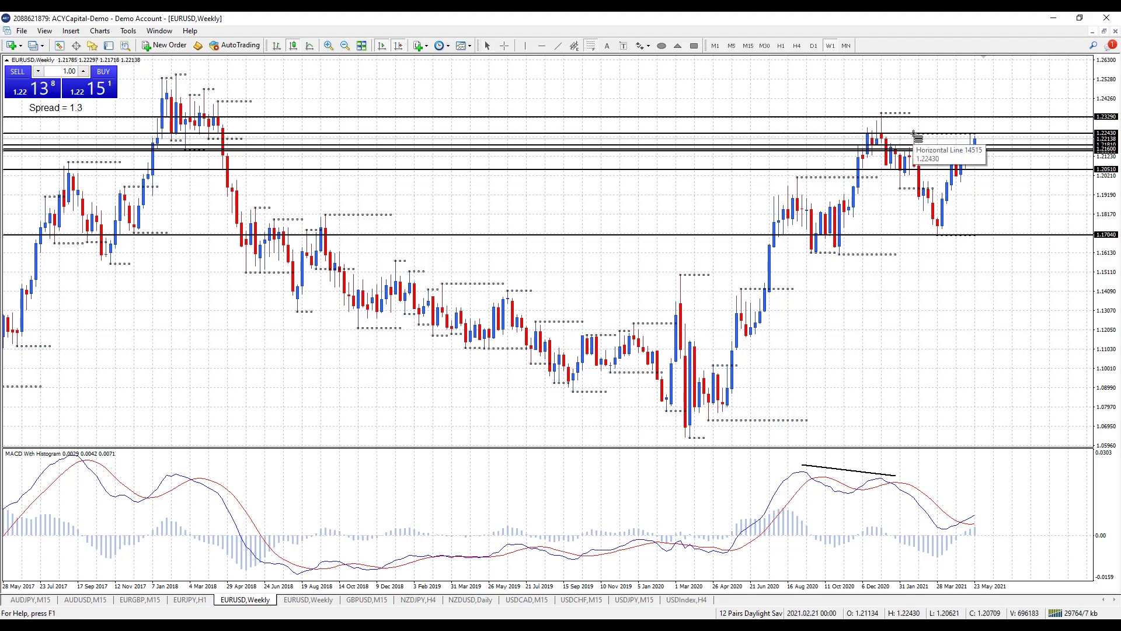
pyautogui.moveTo(915, 135); pyautogui.dragTo(938, 234)
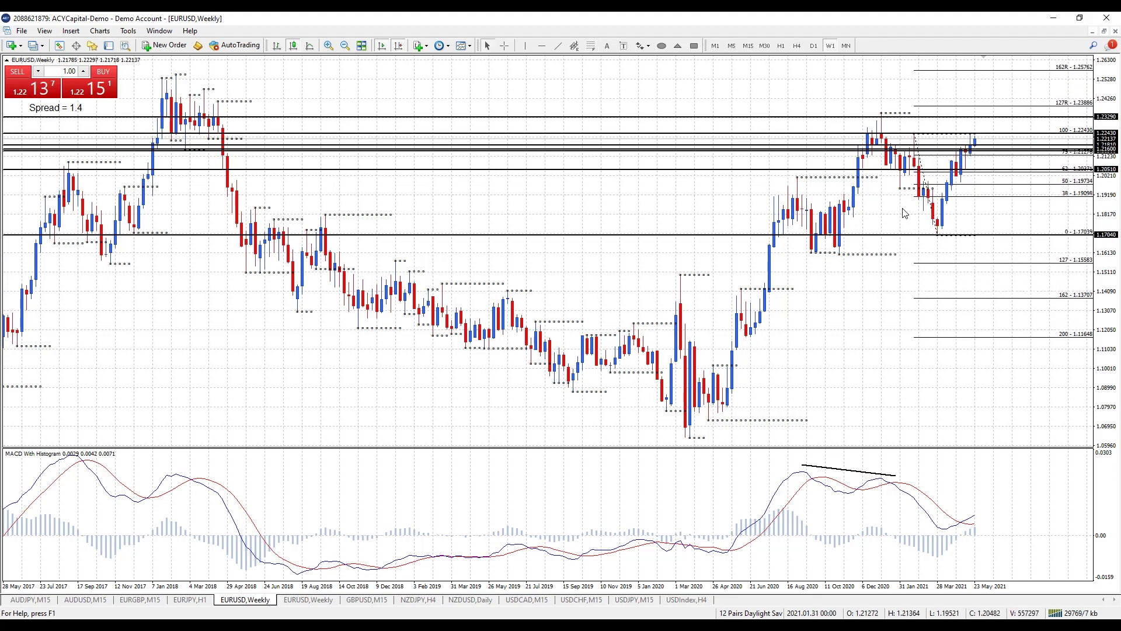